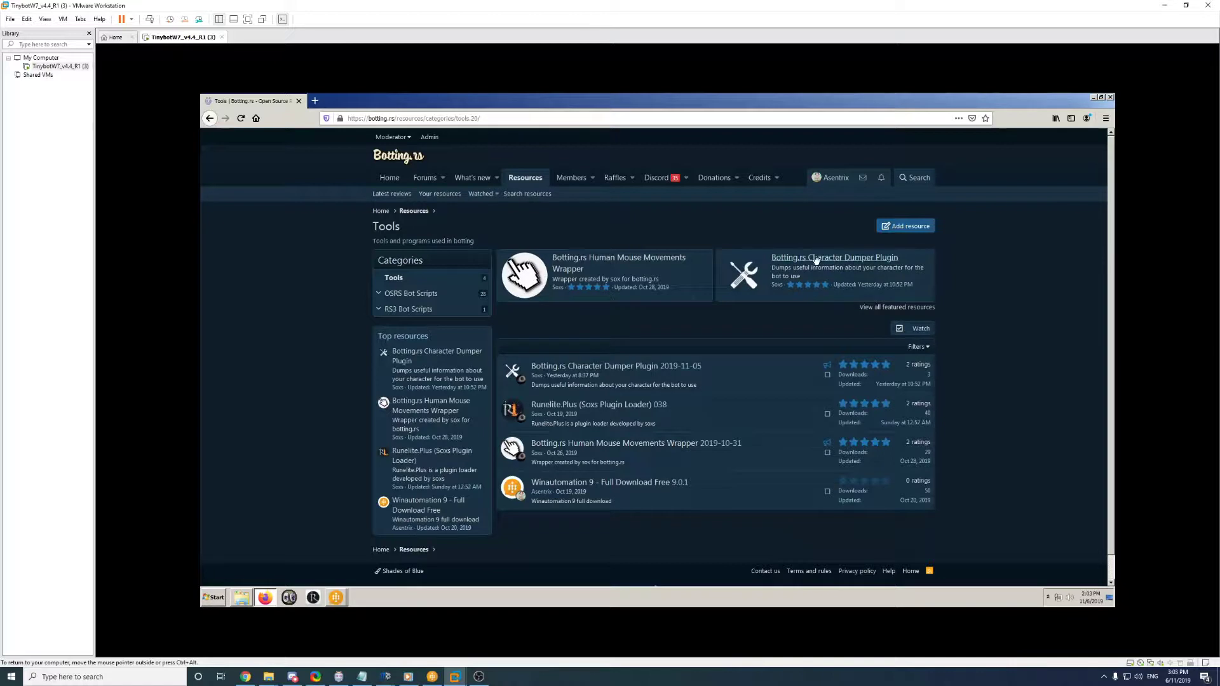
# - Download BottingRS.jar from the Botting.rs Character Dumper Plugin page and show it in the Downloads folder
pyautogui.click(859, 267)
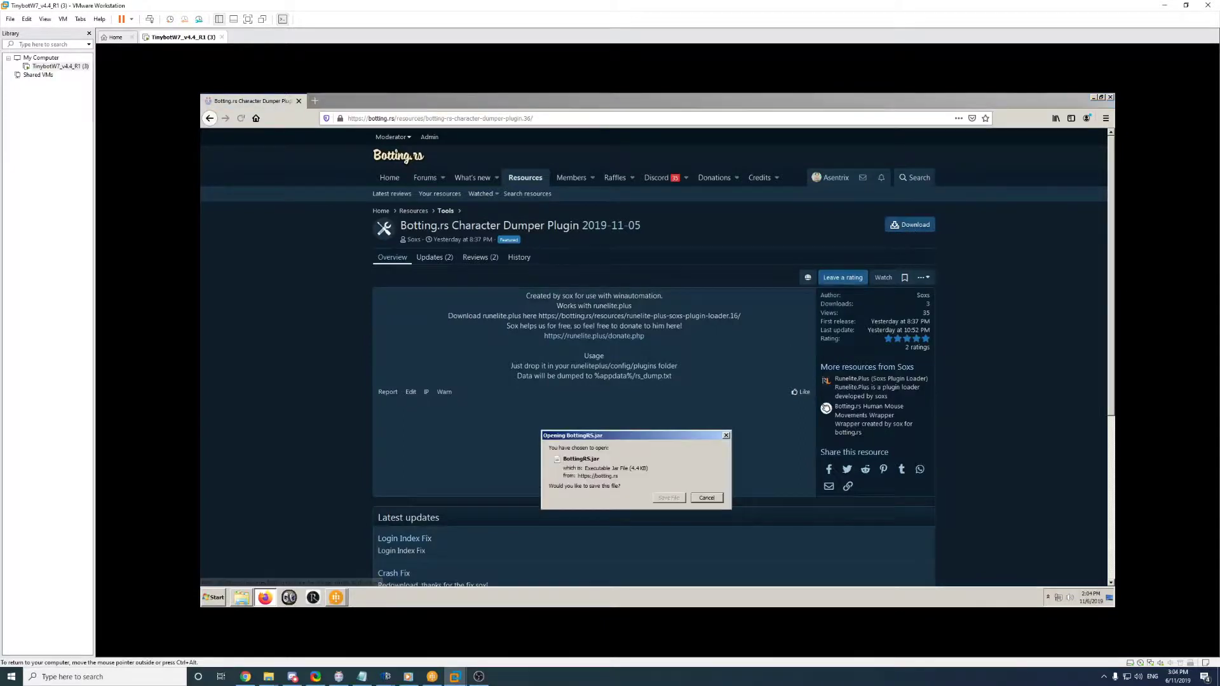
pyautogui.click(671, 500)
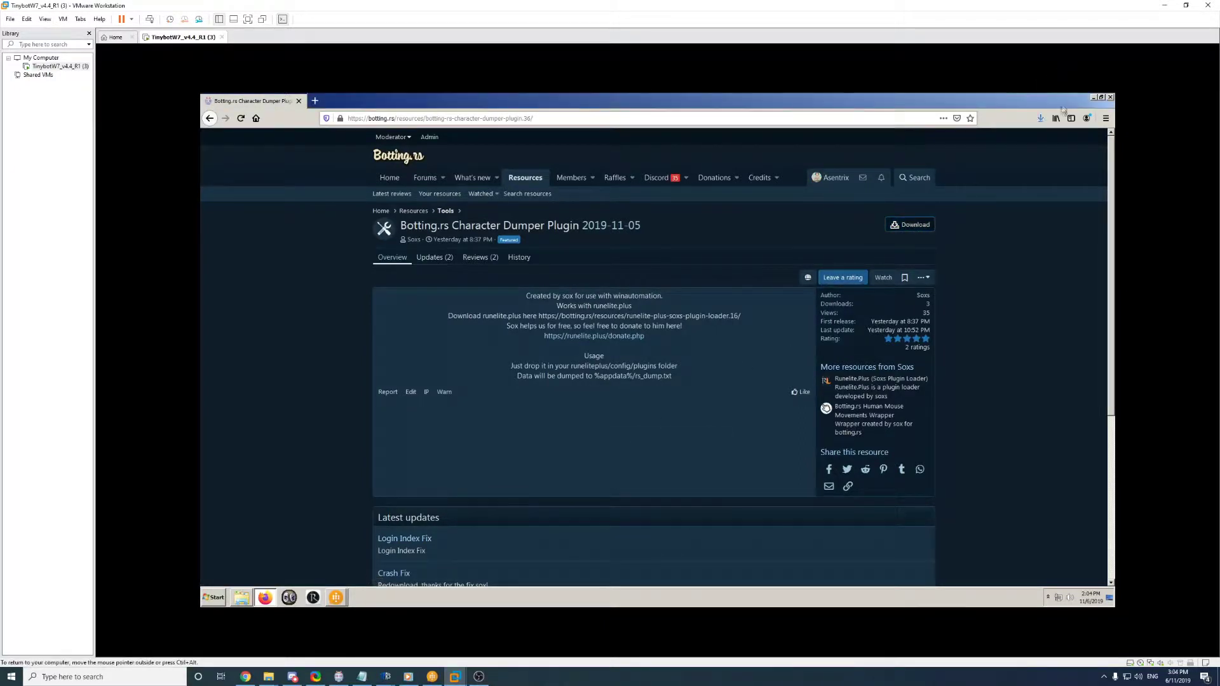
pyautogui.click(1041, 119)
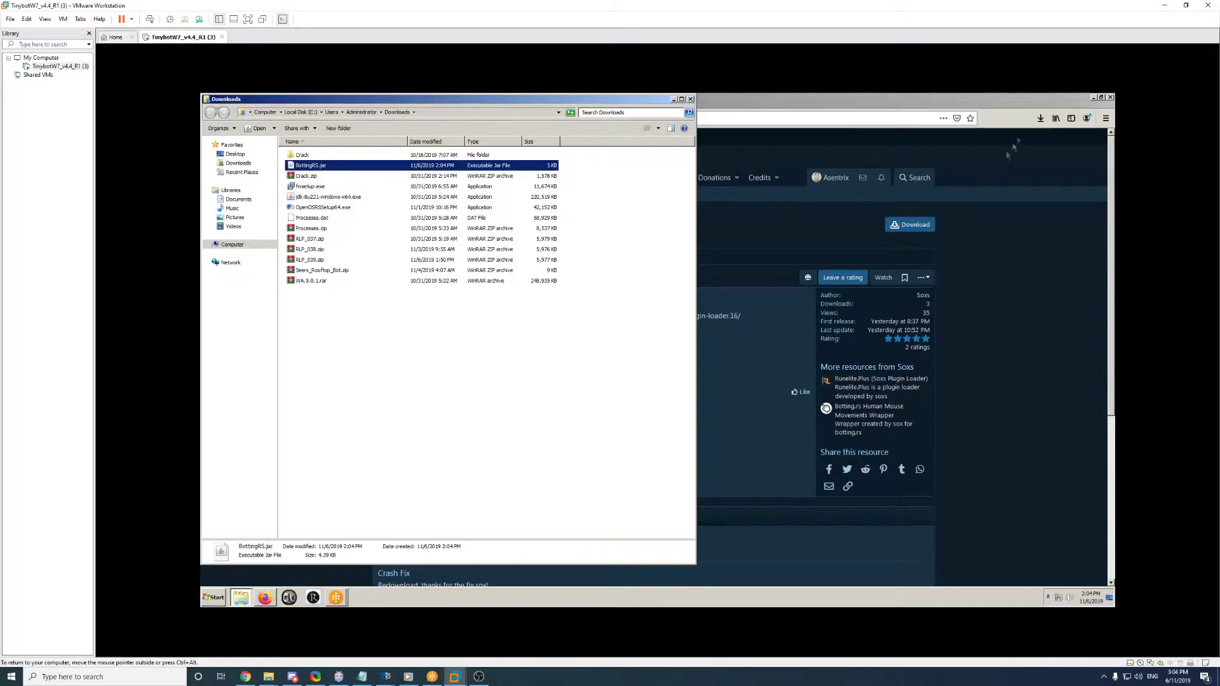
pyautogui.moveTo(447, 108); pyautogui.dragTo(827, 113)
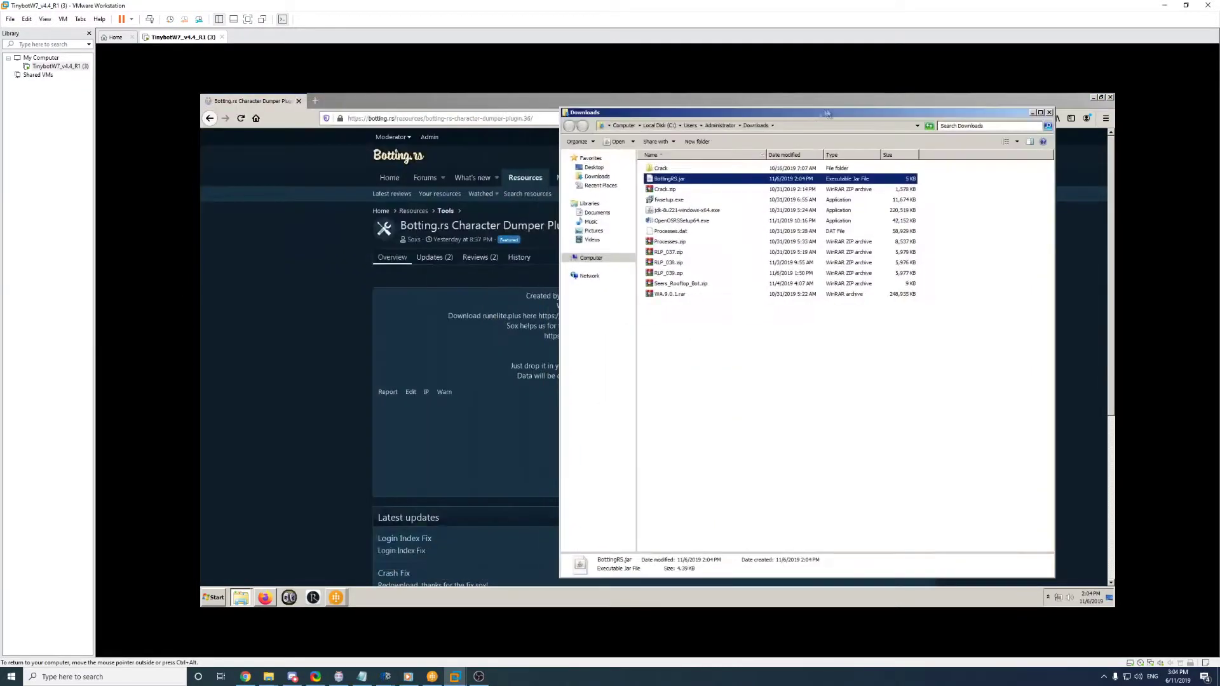
# - Open a second file window beside Downloads and navigate it from the Desktop to RLP\RLP 039\config\plugins
pyautogui.click(241, 597)
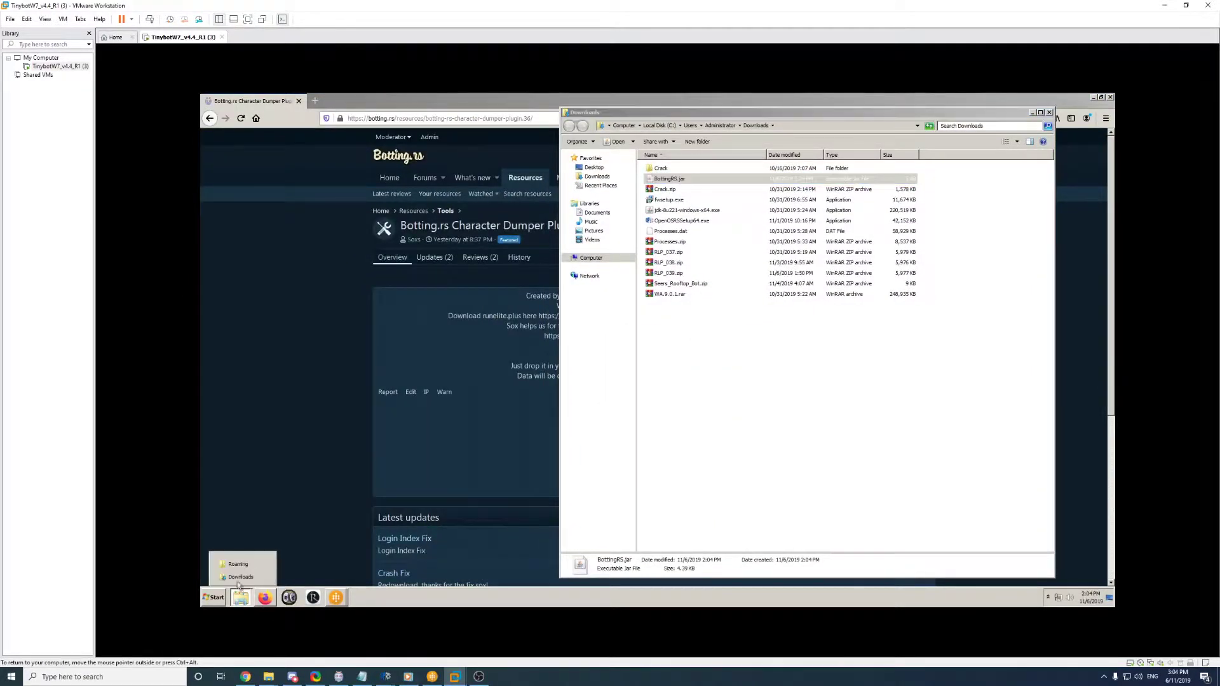
pyautogui.click(240, 576)
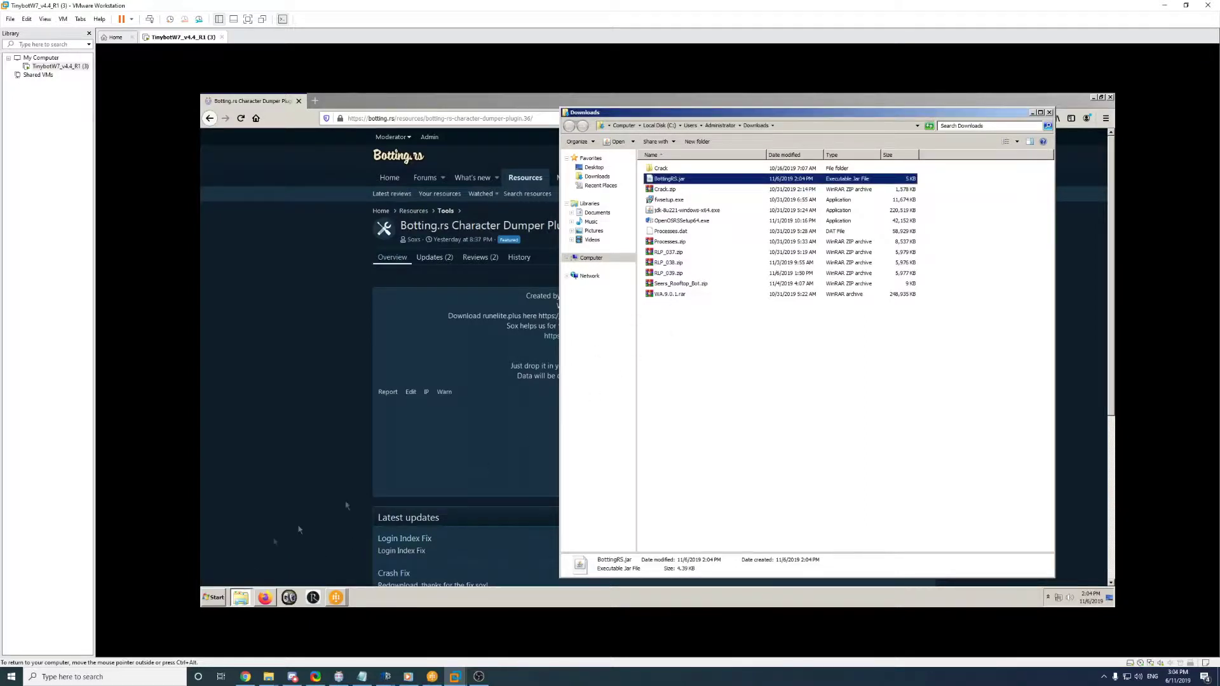
pyautogui.rightClick(241, 597)
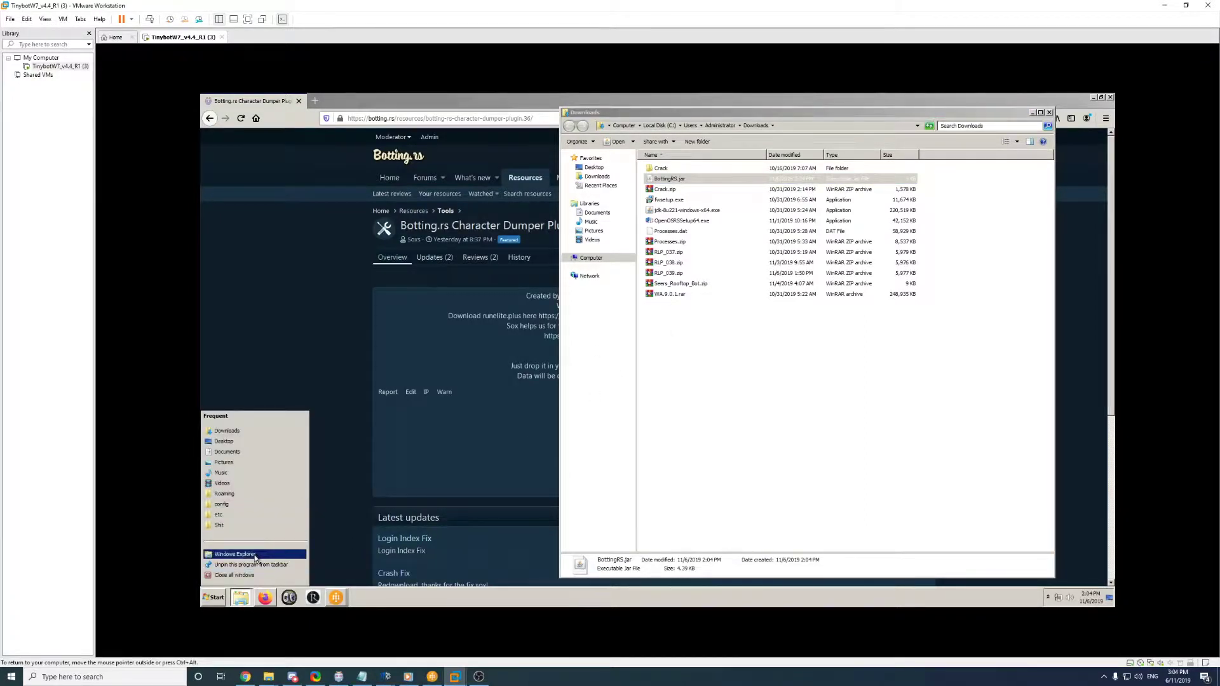
pyautogui.click(254, 554)
pyautogui.click(603, 154)
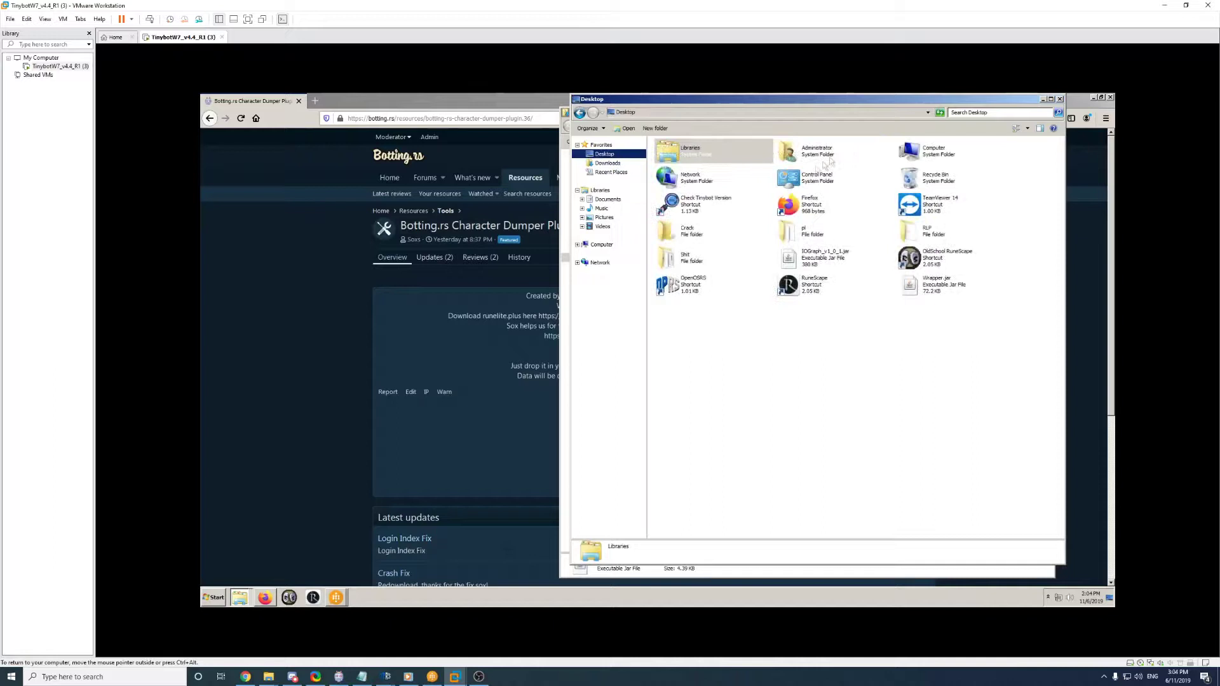
pyautogui.doubleClick(926, 233)
pyautogui.moveTo(851, 101); pyautogui.dragTo(428, 105)
pyautogui.doubleClick(316, 216)
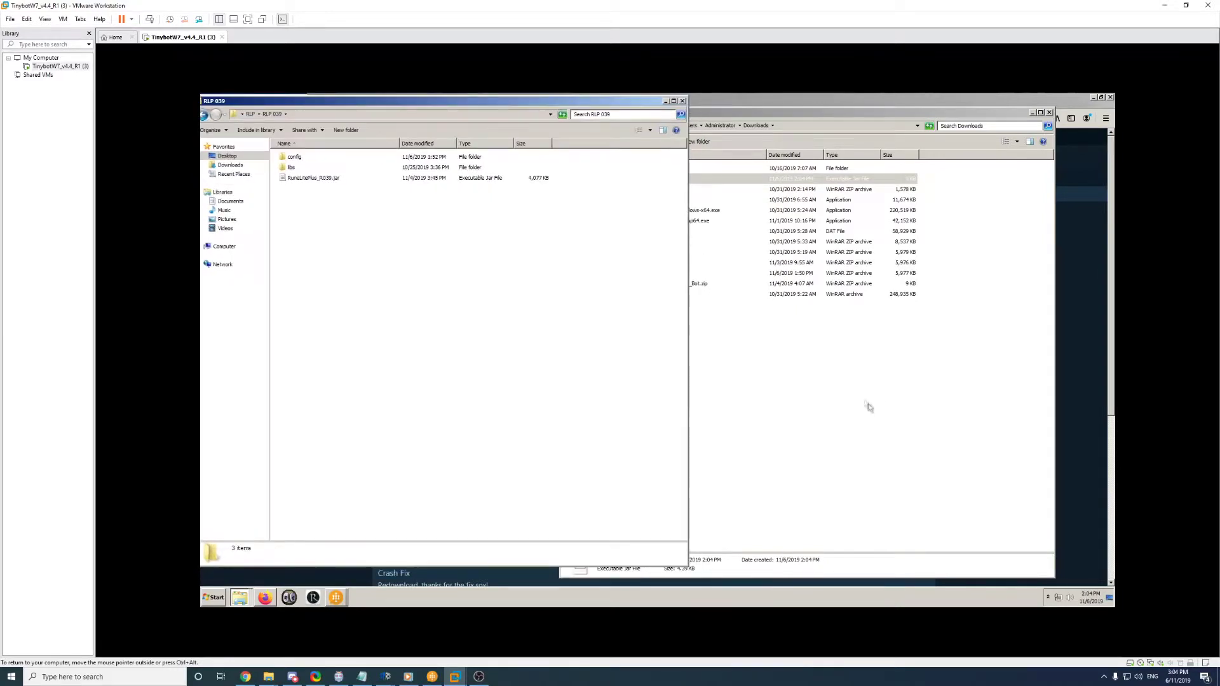
pyautogui.doubleClick(292, 158)
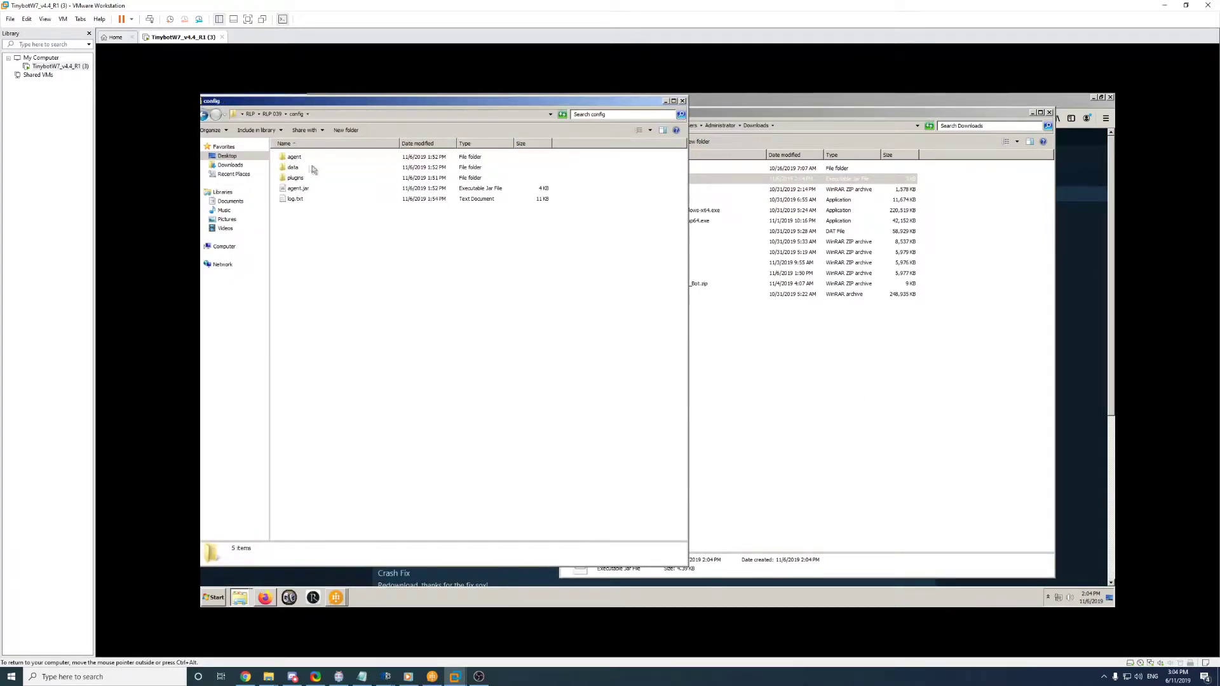
pyautogui.doubleClick(304, 182)
# - Move BottingRS.jar from Downloads into the plugins folder, replacing the existing copy, and close the plugins window
pyautogui.click(795, 345)
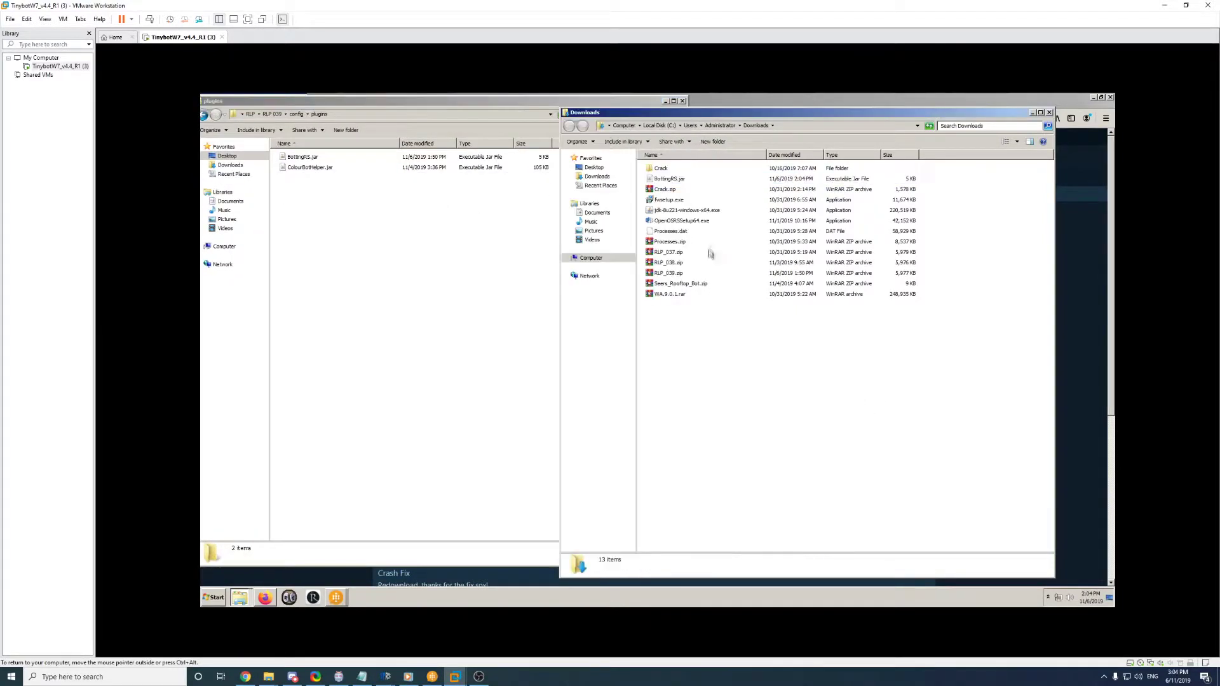
pyautogui.click(672, 180)
pyautogui.moveTo(704, 181); pyautogui.dragTo(442, 200)
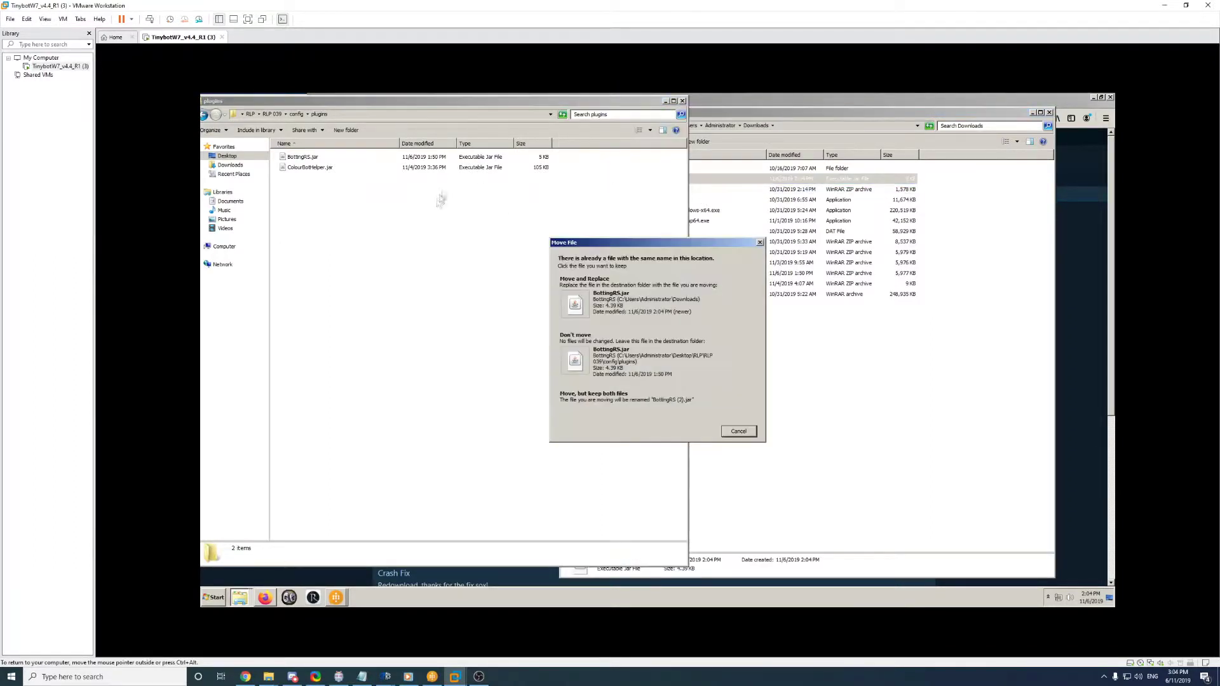
pyautogui.click(631, 309)
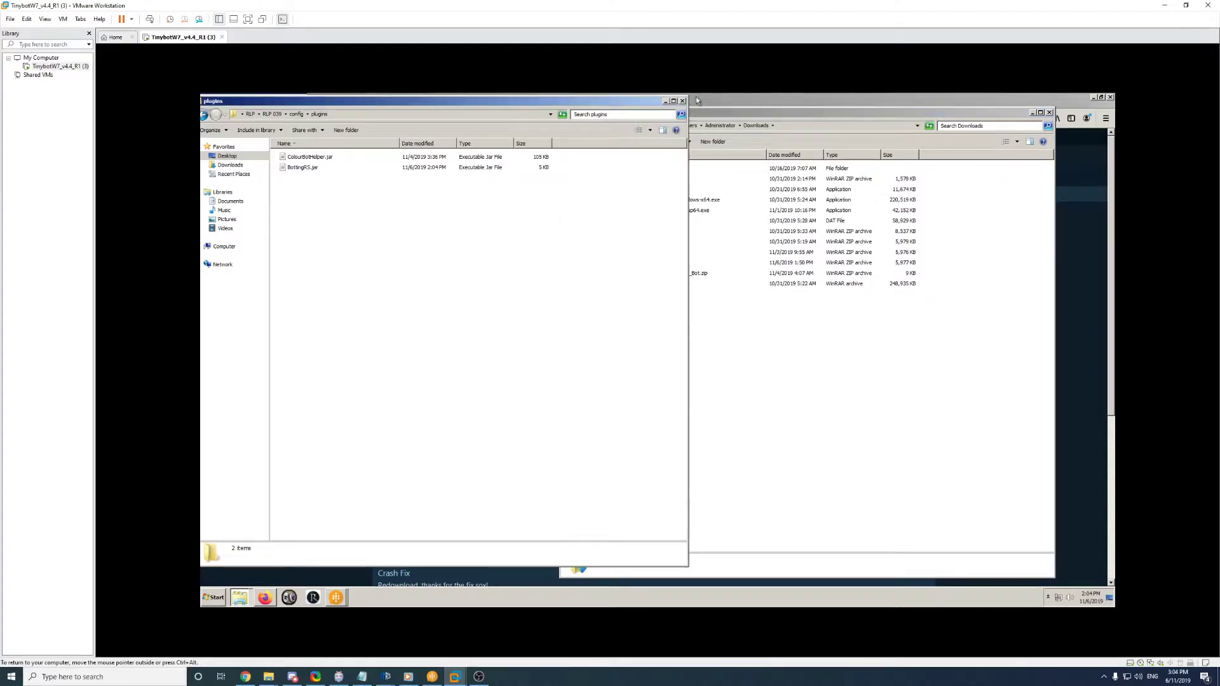
pyautogui.click(682, 100)
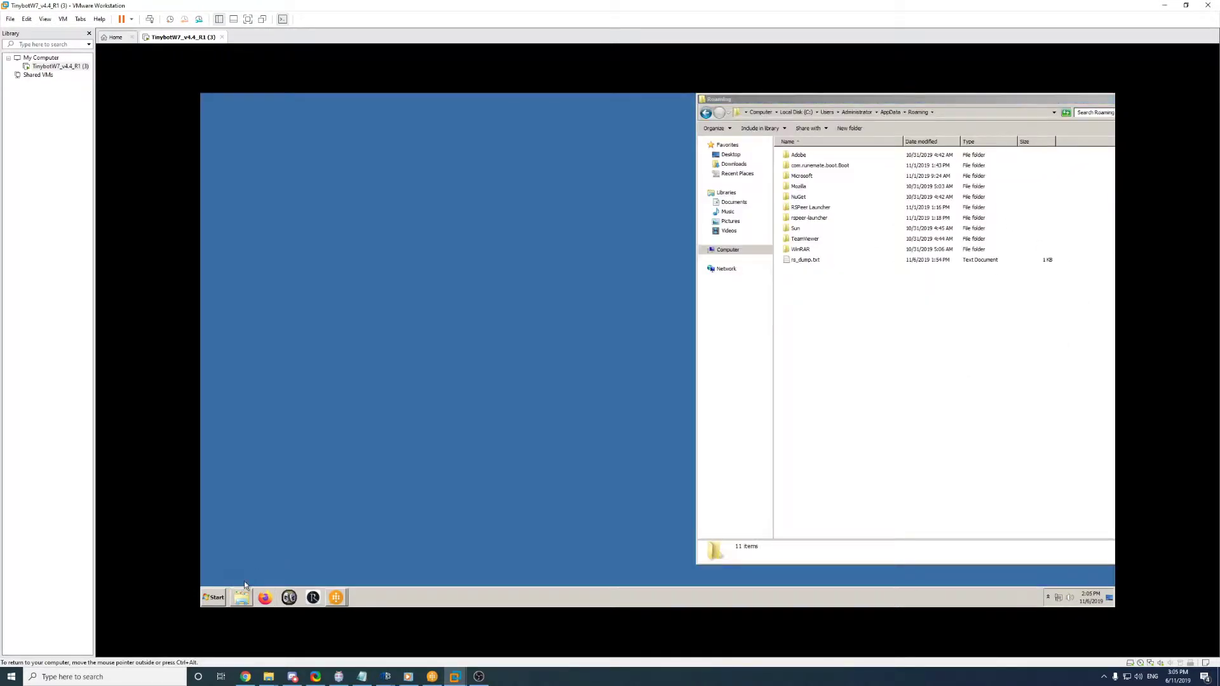
# - Run RuneLitePlus_R039.jar from the Desktop's RLP\RLP 039 folder and launch the OpenOSRS (Experimental) client from it
pyautogui.click(244, 592)
pyautogui.rightClick(241, 597)
pyautogui.click(248, 562)
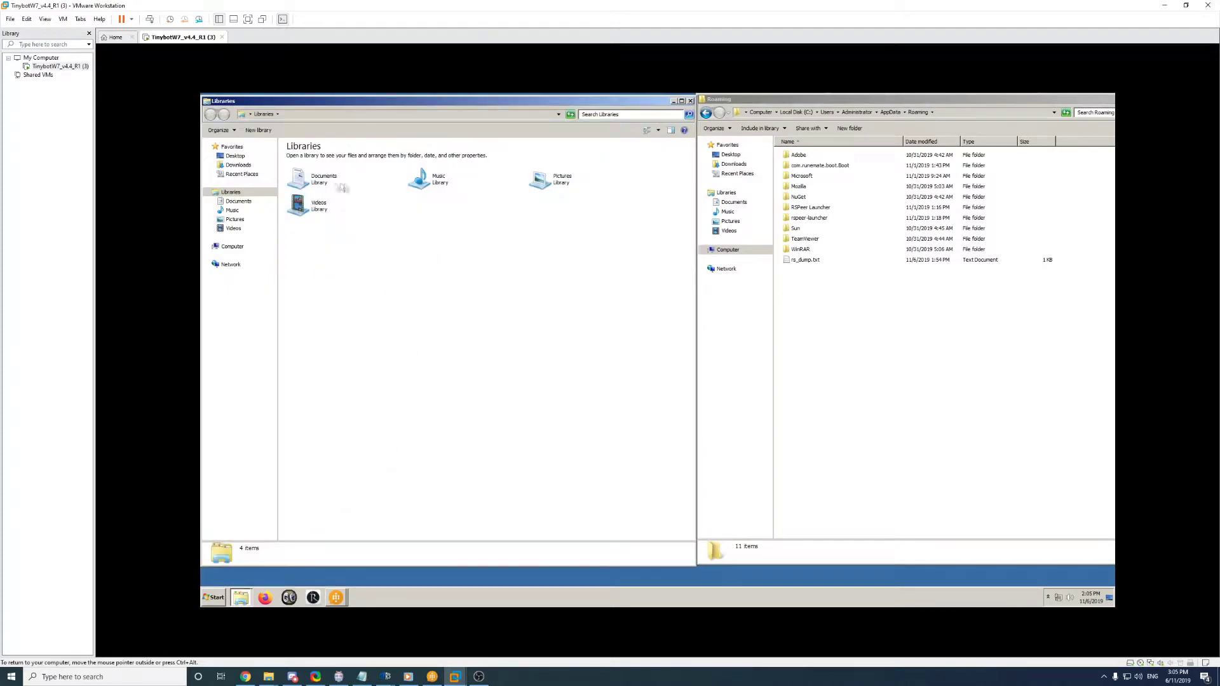
pyautogui.click(236, 156)
pyautogui.click(549, 237)
pyautogui.doubleClick(550, 236)
pyautogui.doubleClick(352, 178)
pyautogui.click(349, 181)
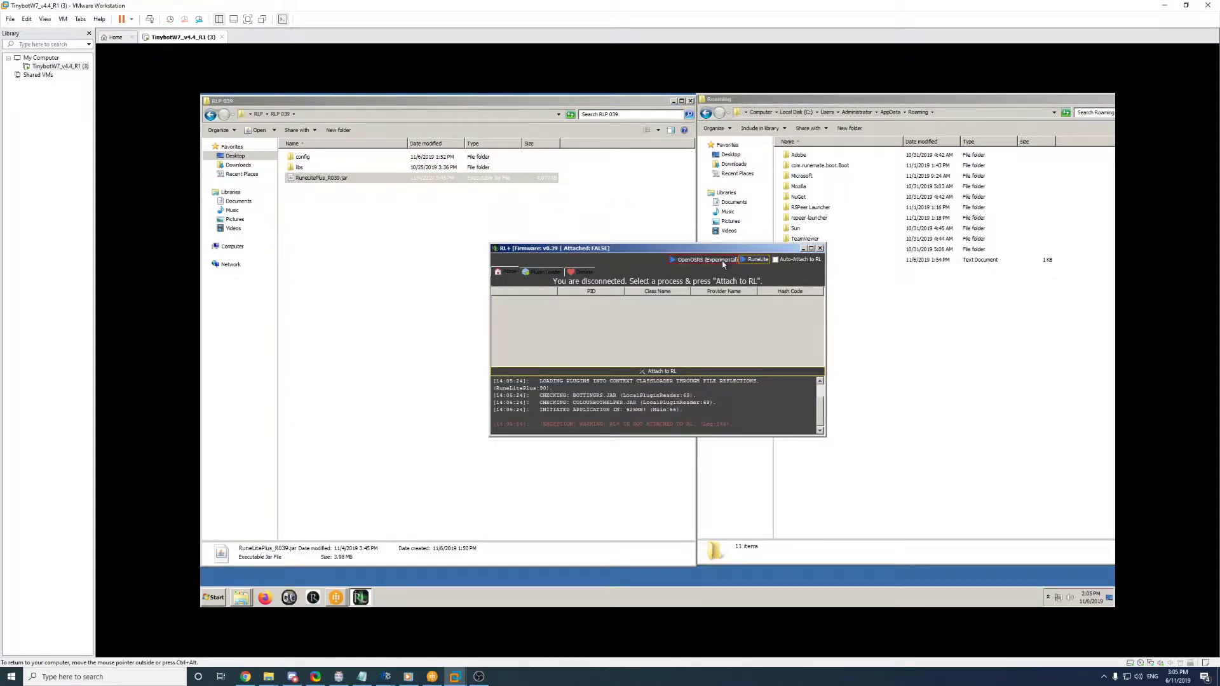
pyautogui.click(723, 265)
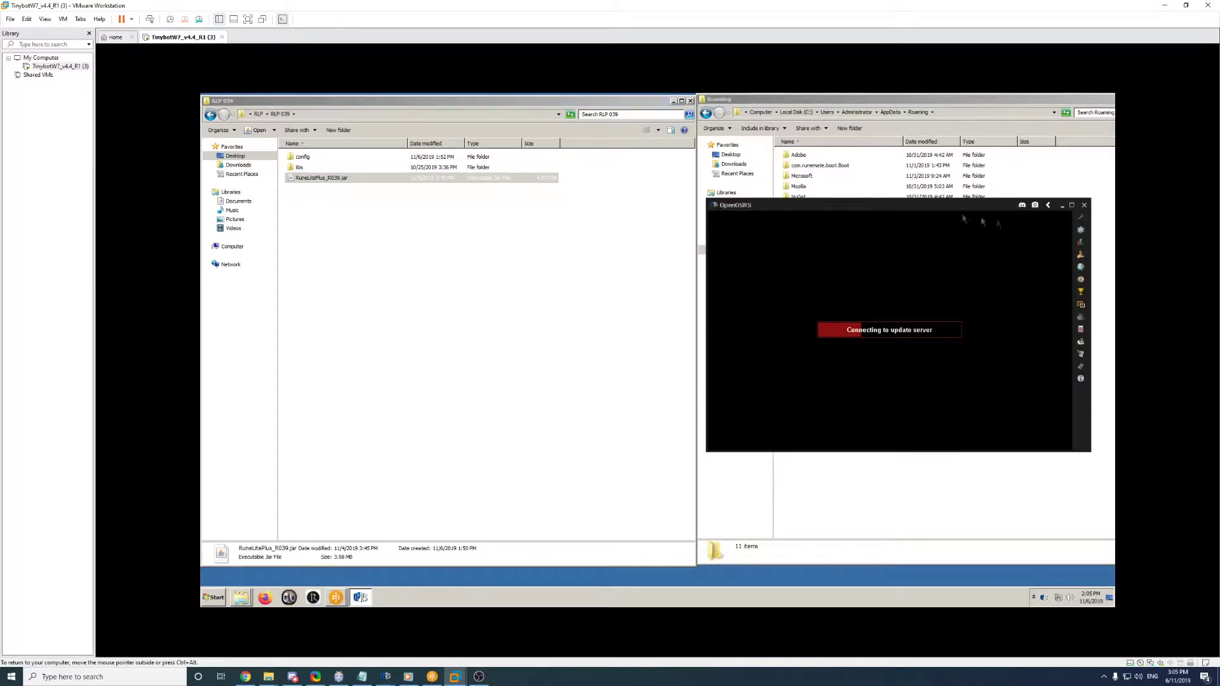
# - Run RuneLitePlus_R039.jar again and attach it to the running net.runelite.client.RuneLite process
pyautogui.click(325, 179)
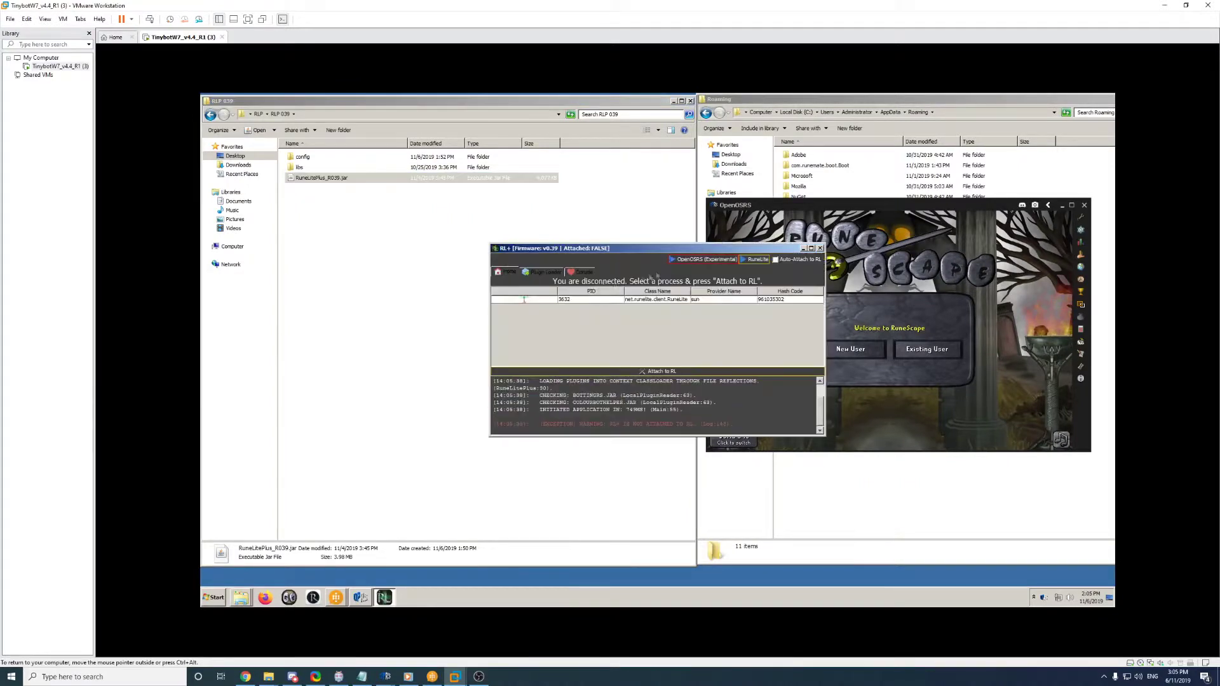
pyautogui.click(557, 299)
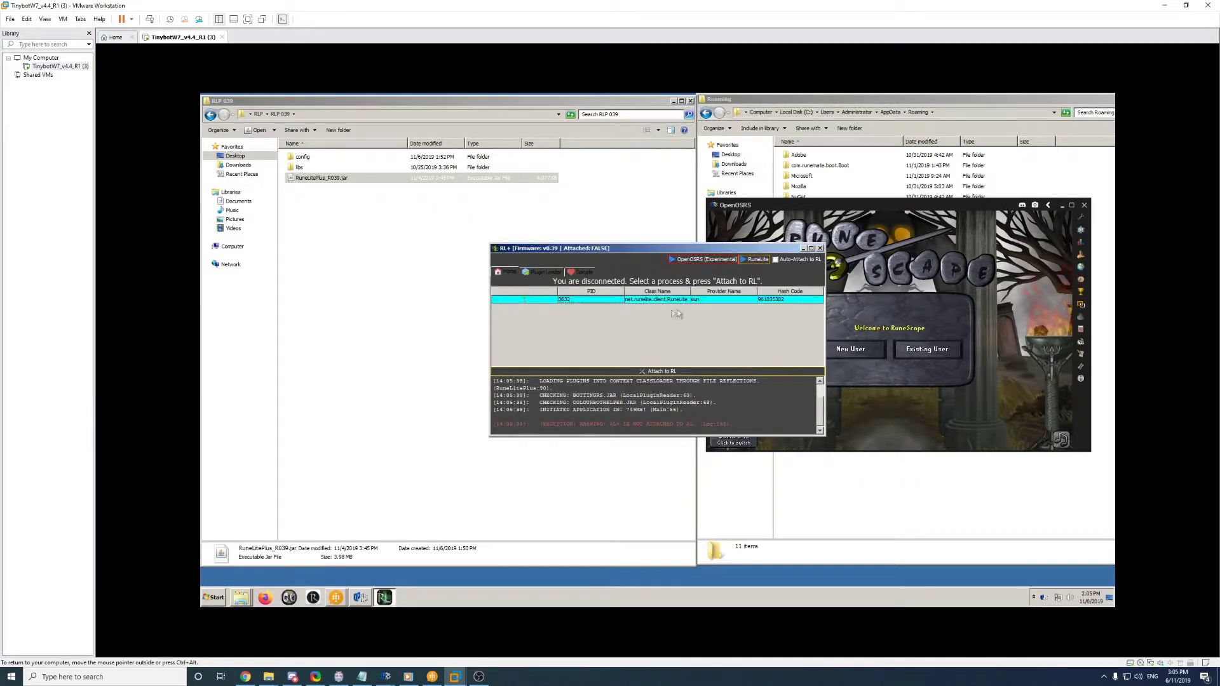
pyautogui.click(680, 376)
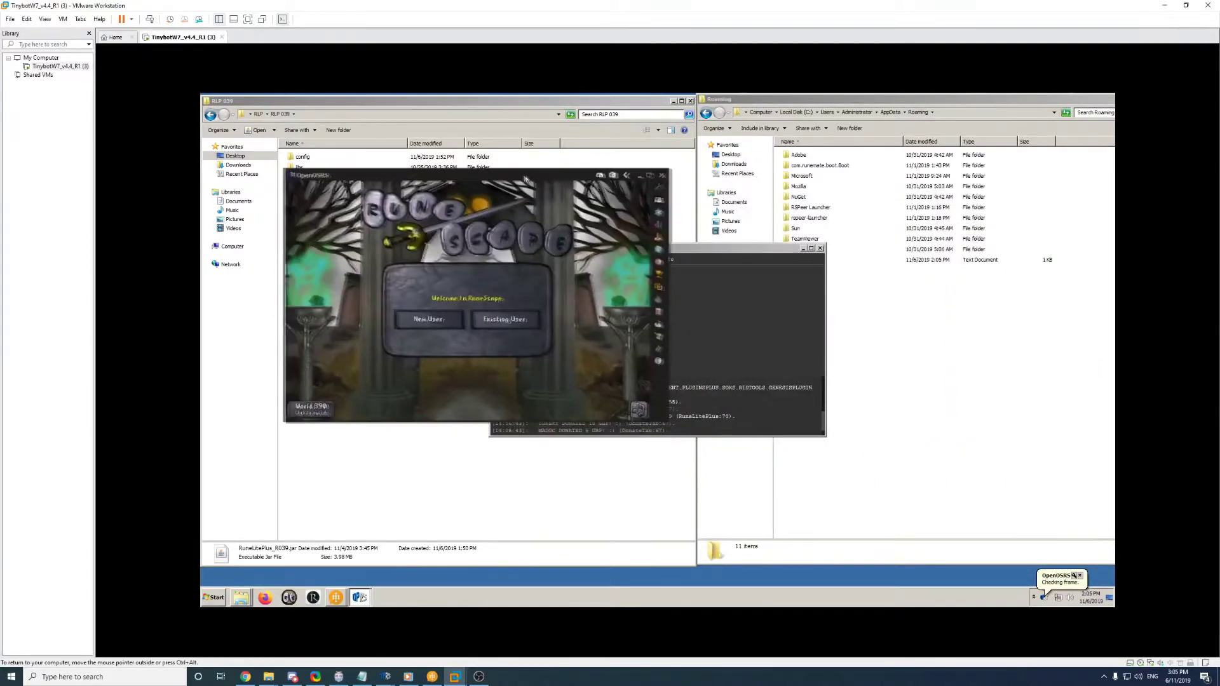
# - Go to %appdata% in the Roaming file window and open rs_dump.txt
pyautogui.click(959, 100)
pyautogui.click(953, 113)
pyautogui.write('%')
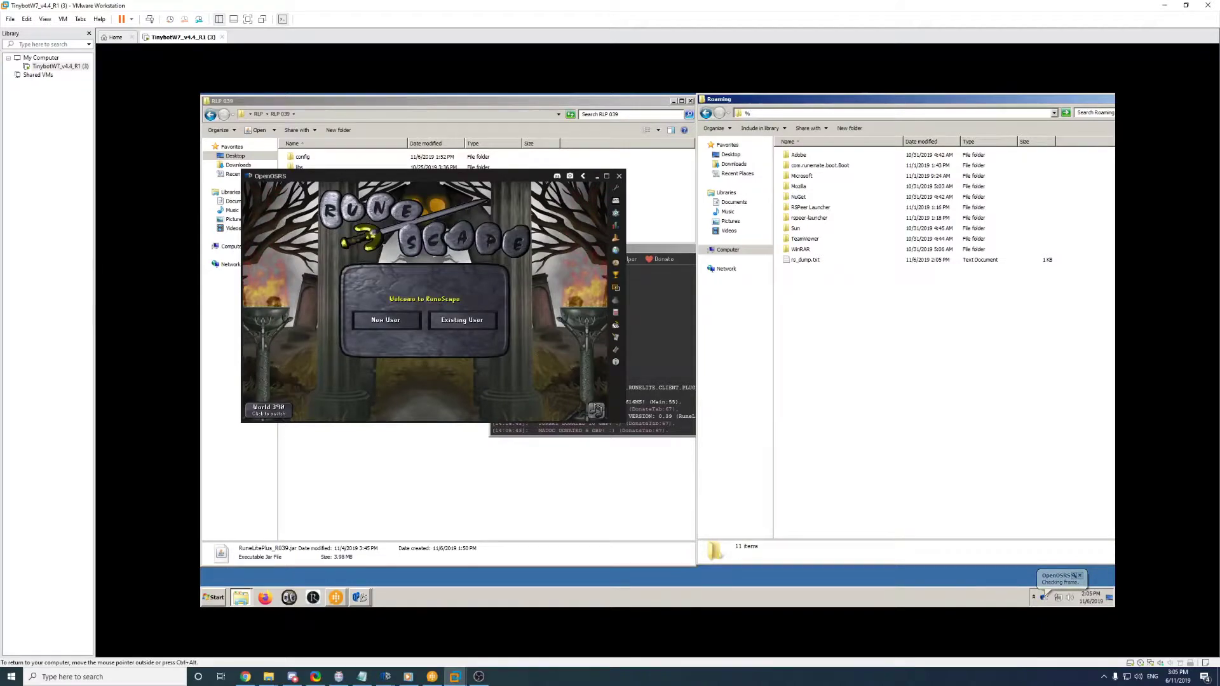
pyautogui.write('appdata%')
pyautogui.press('Return')
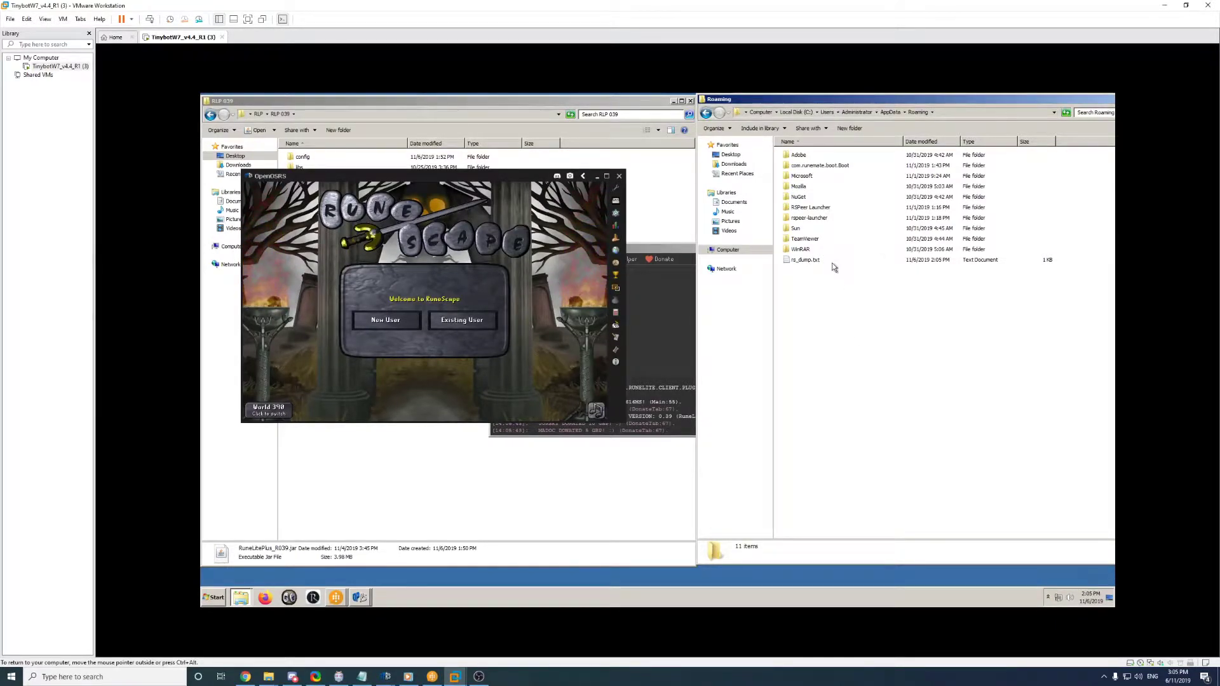
pyautogui.click(808, 260)
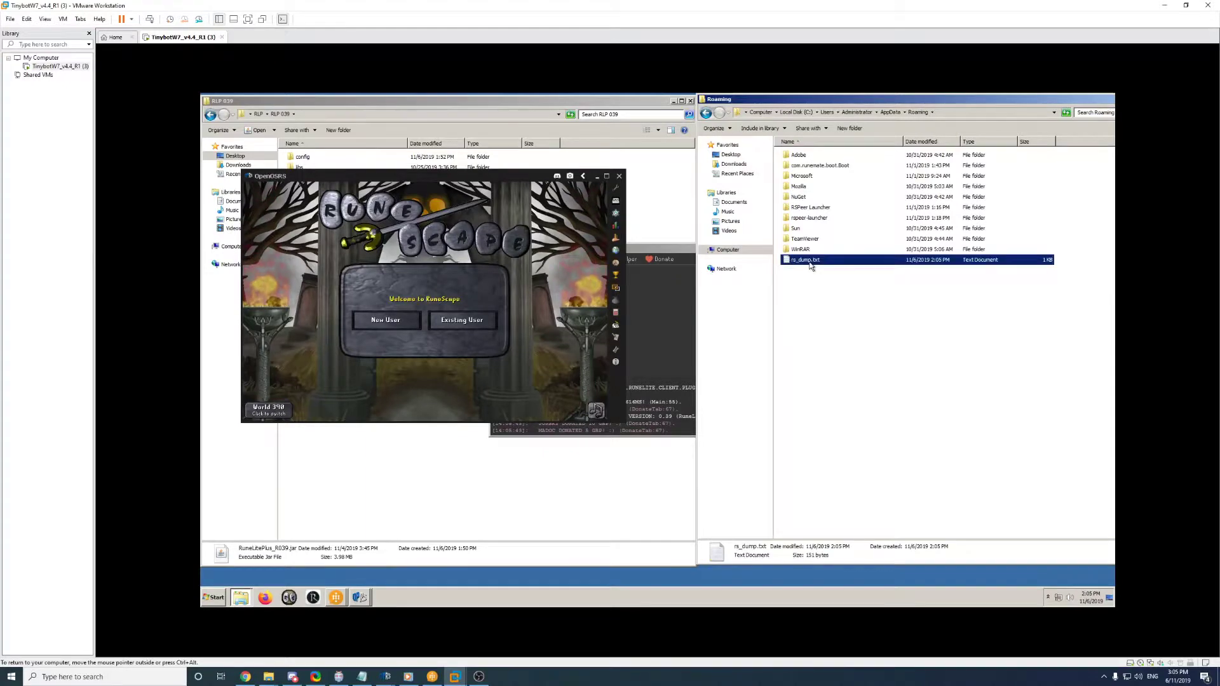
pyautogui.doubleClick(846, 263)
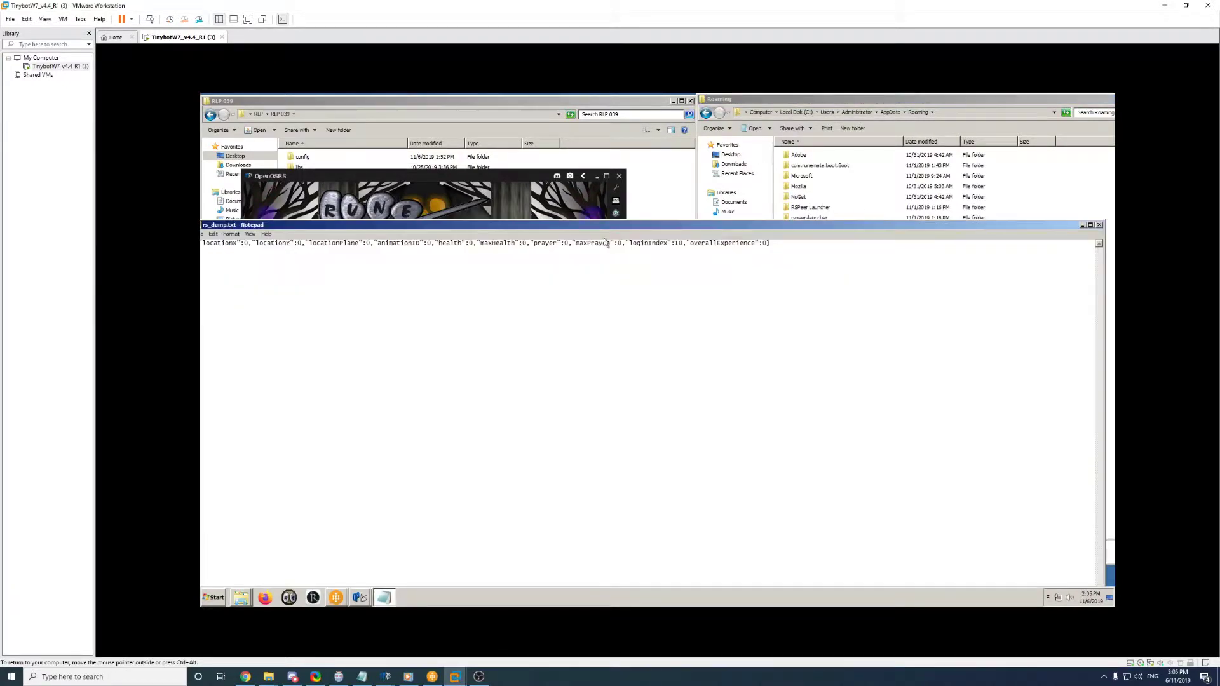
# - Reposition the rs_dump.txt window to examine the dumped location and character fields, and close the file
pyautogui.moveTo(625, 231); pyautogui.dragTo(675, 233)
pyautogui.moveTo(296, 245); pyautogui.dragTo(309, 245)
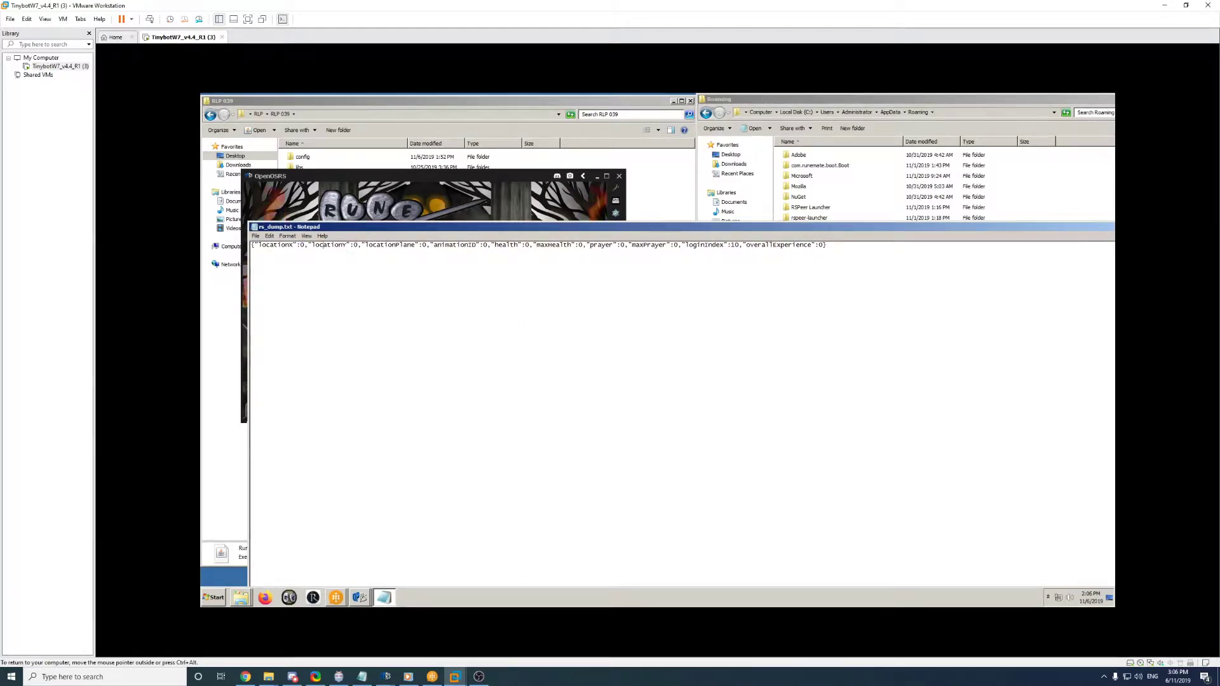
pyautogui.moveTo(769, 229); pyautogui.dragTo(570, 175)
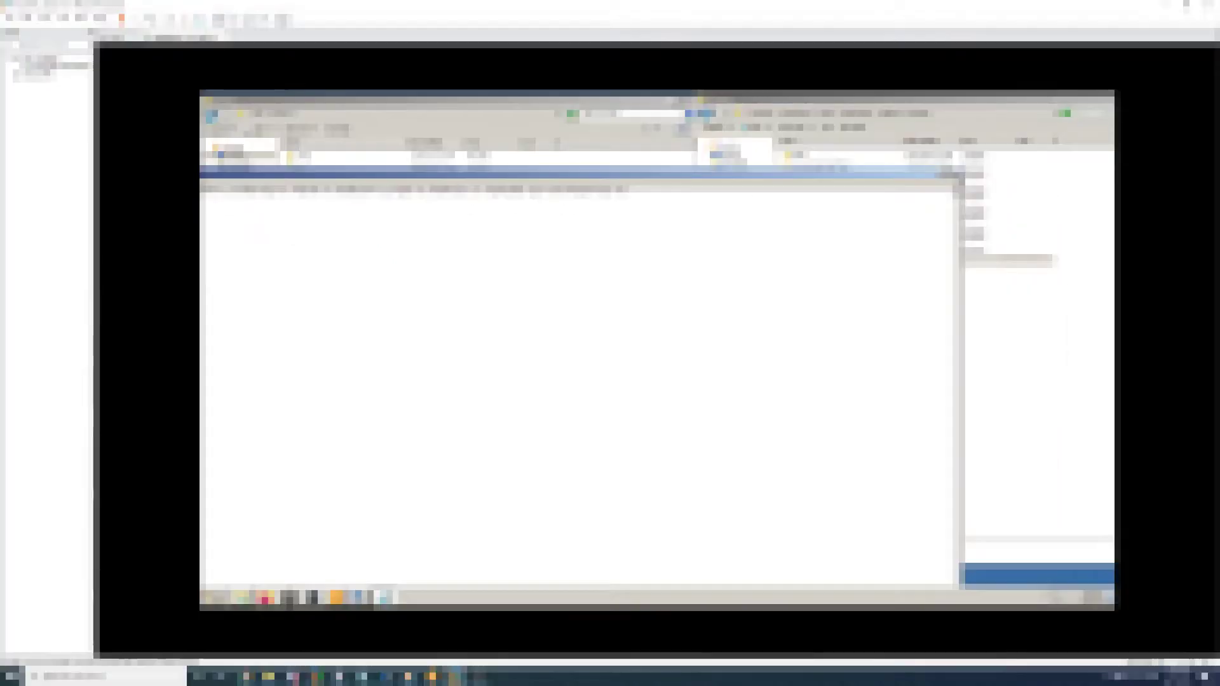
pyautogui.click(956, 173)
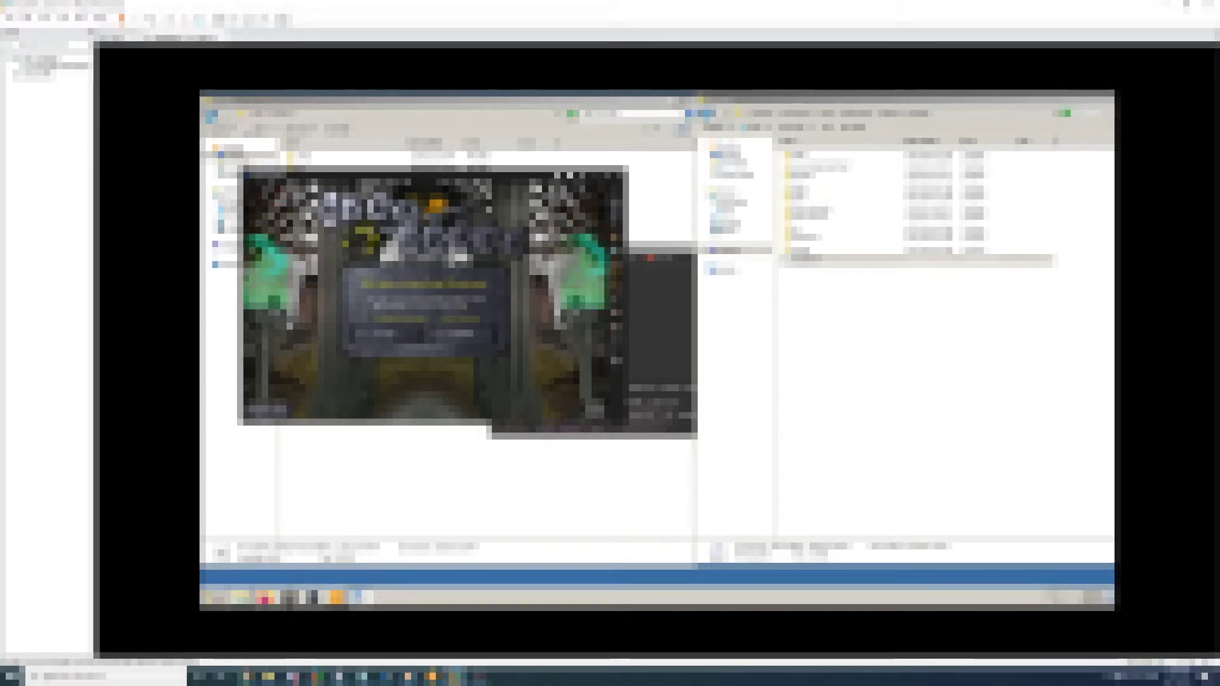
# - Minimize the OpenOSRS client, reopen rs_dump.txt from the Roaming folder and bring its whole line into view
pyautogui.click(595, 176)
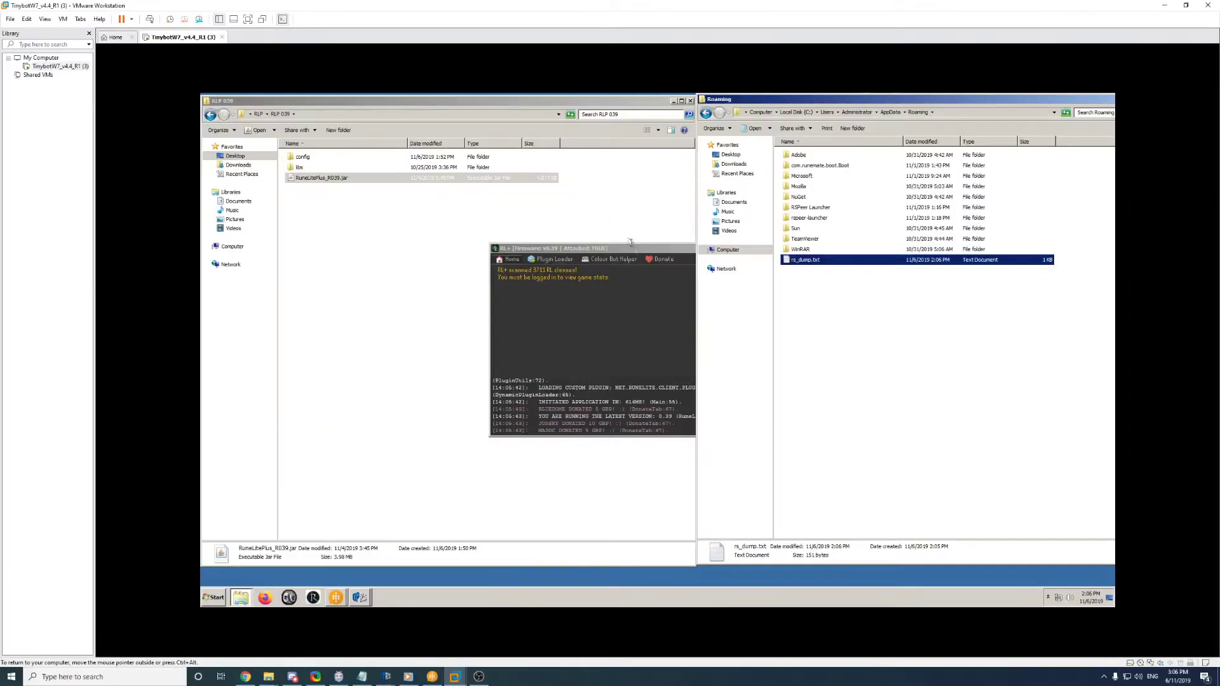
pyautogui.click(848, 312)
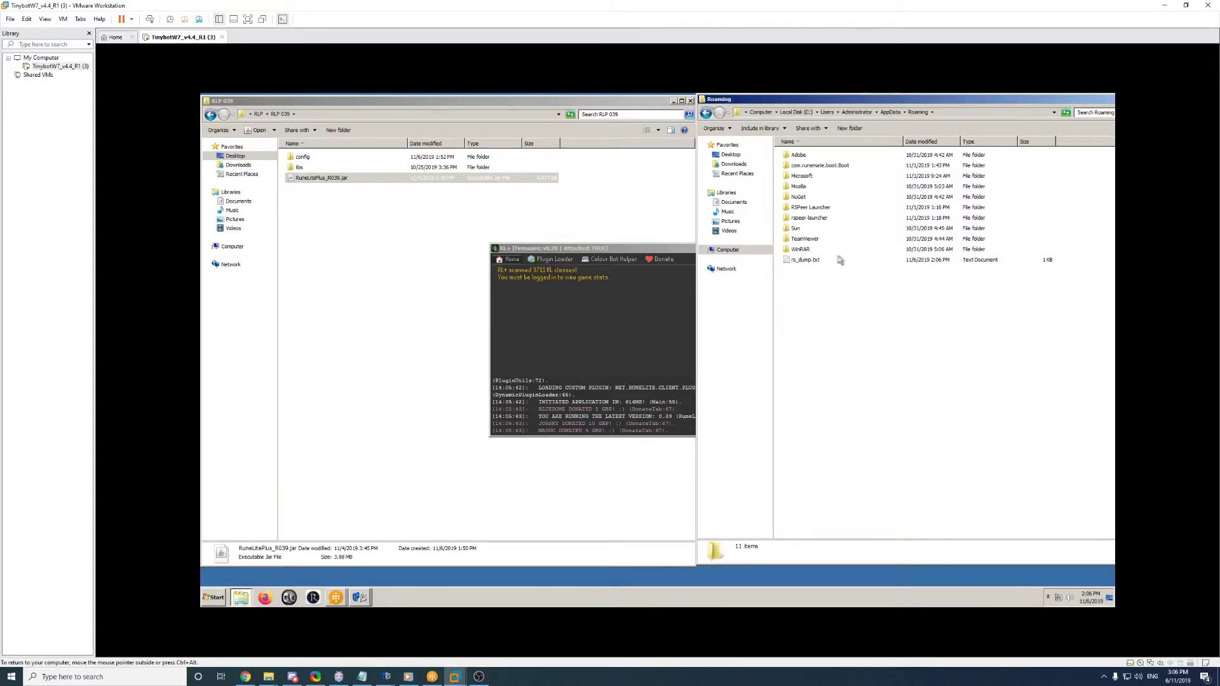
pyautogui.click(837, 260)
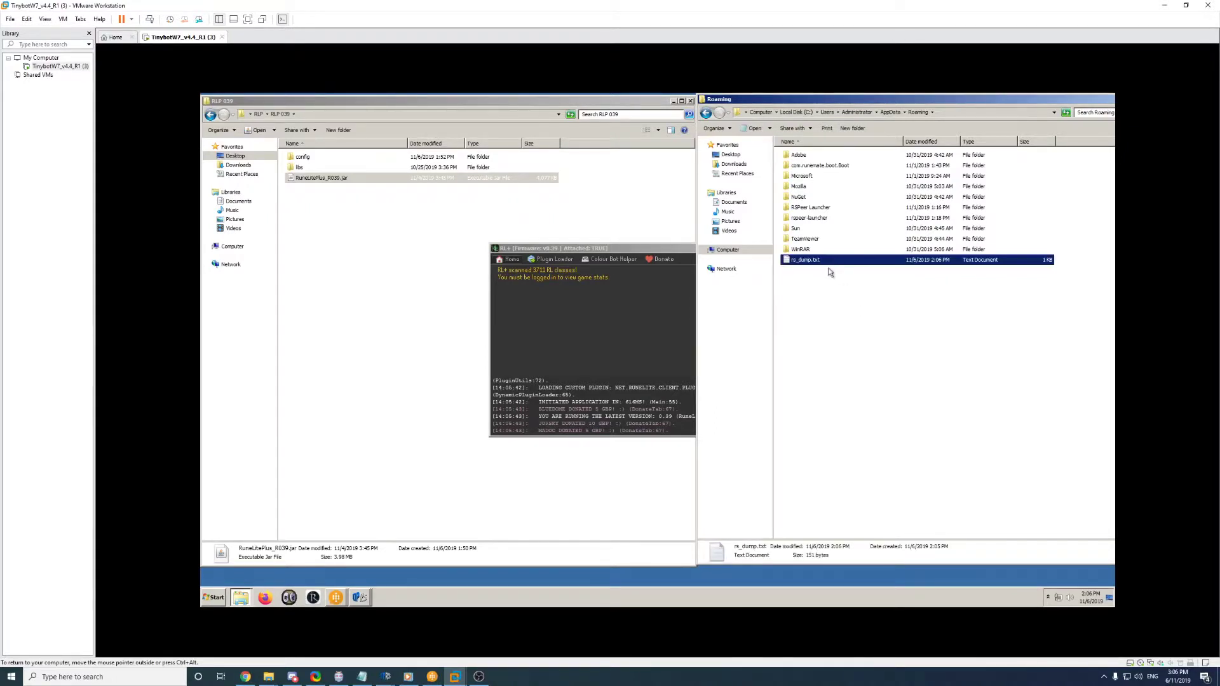
pyautogui.doubleClick(824, 260)
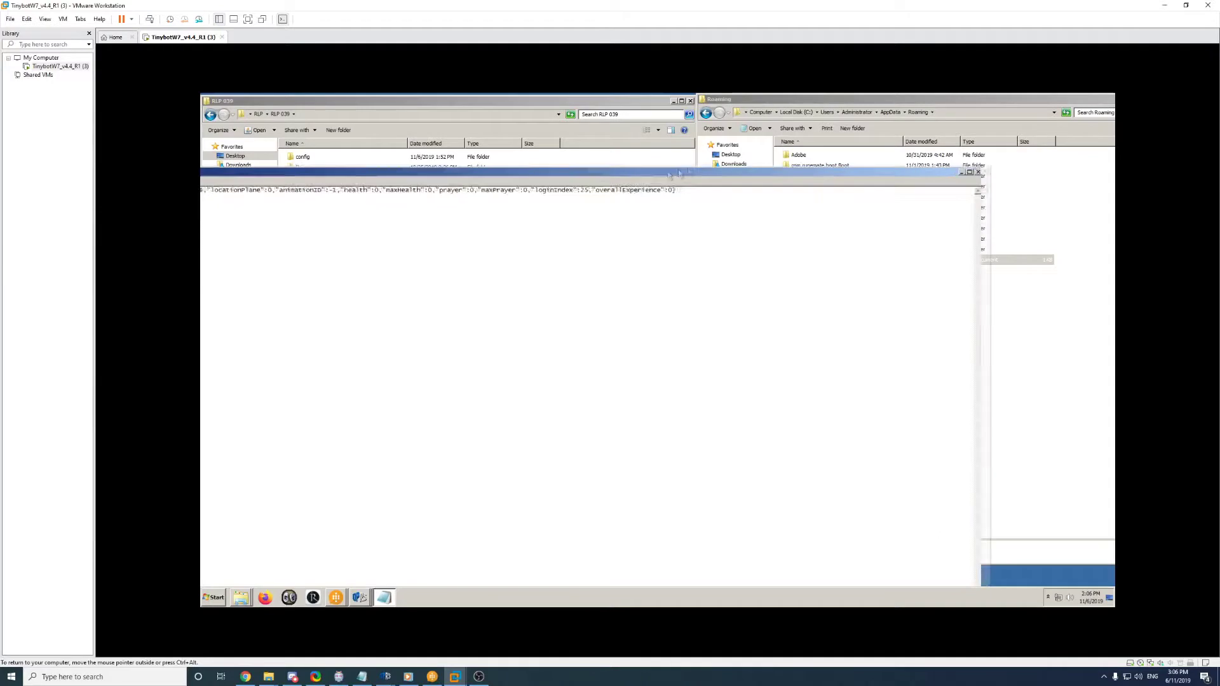
pyautogui.moveTo(638, 176); pyautogui.dragTo(802, 156)
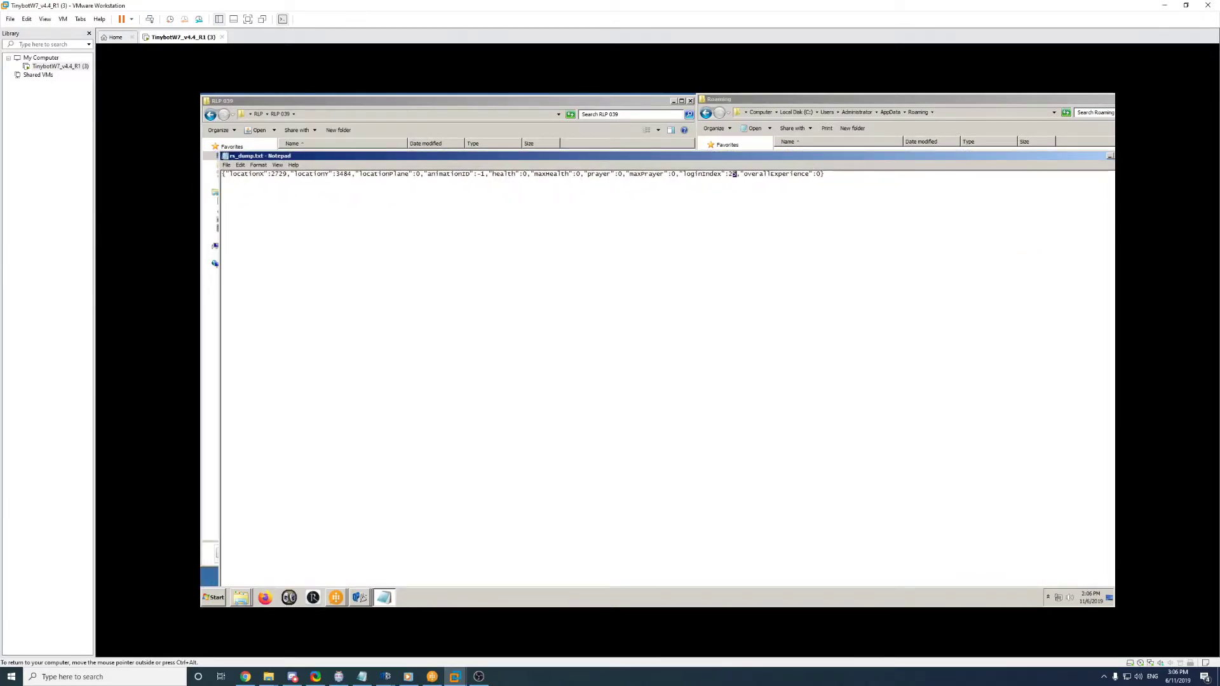
# - Examine the locationX, locationY, locationPlane and animationID values in rs_dump.txt, and close the file
pyautogui.click(409, 174)
pyautogui.click(271, 174)
pyautogui.moveTo(272, 173); pyautogui.dragTo(288, 174)
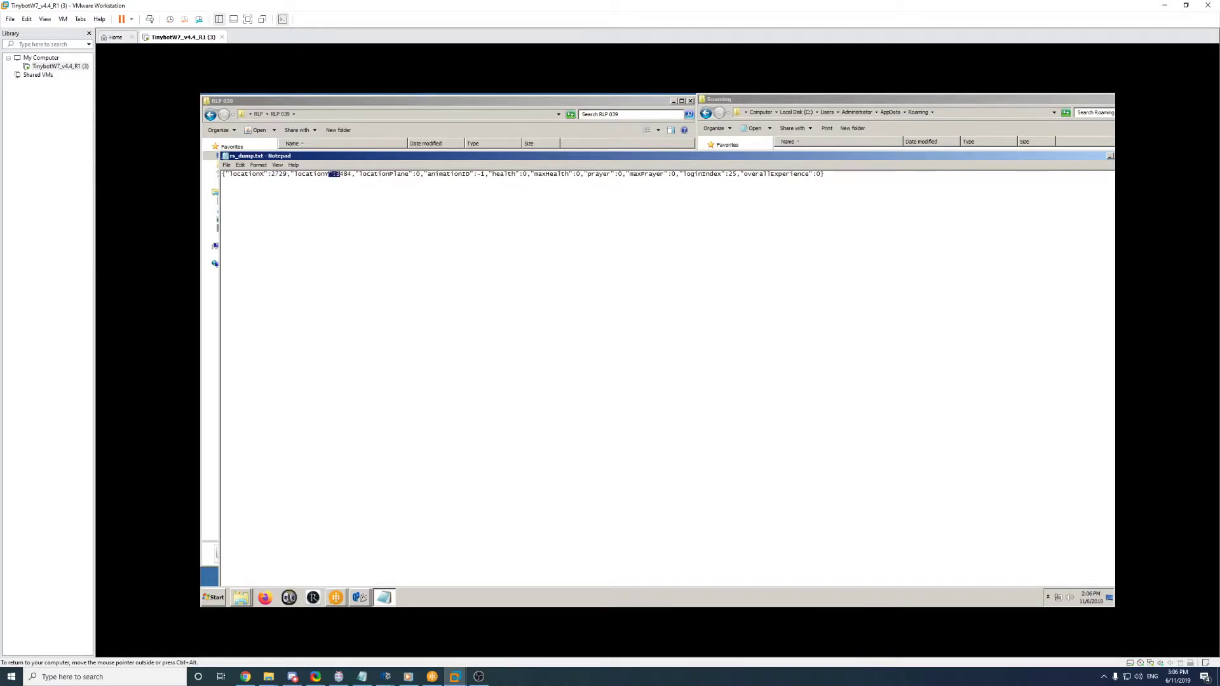
pyautogui.click(489, 173)
pyautogui.moveTo(1103, 155); pyautogui.dragTo(952, 146)
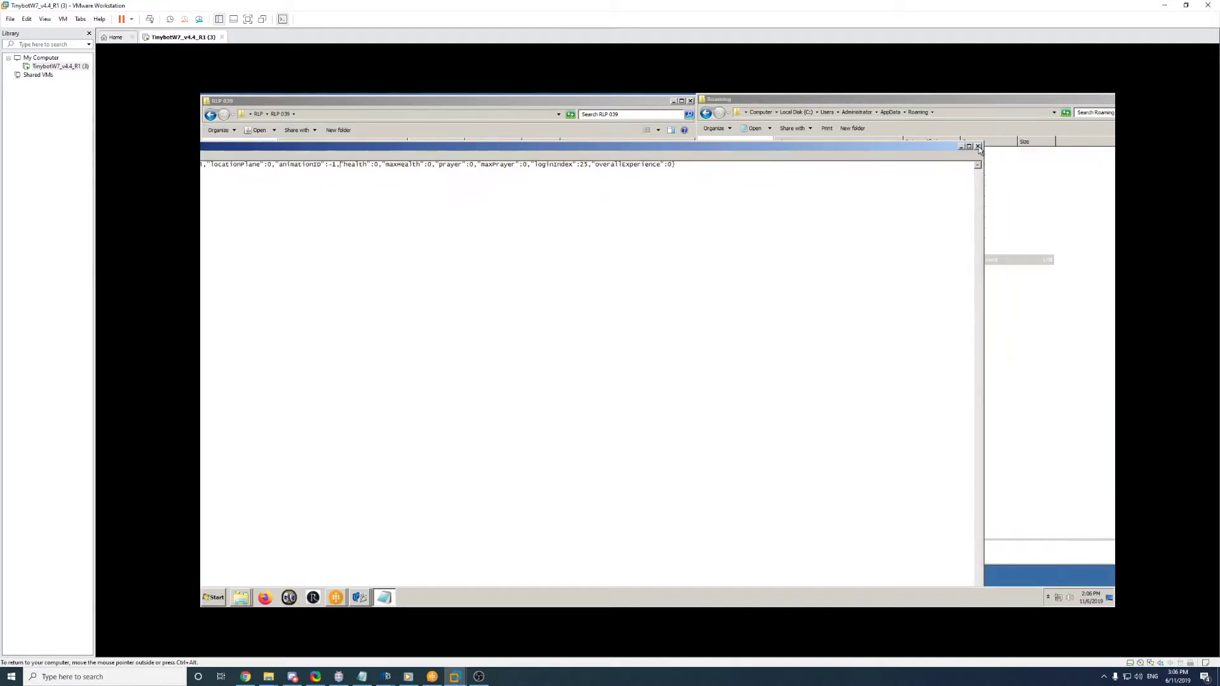
pyautogui.click(978, 147)
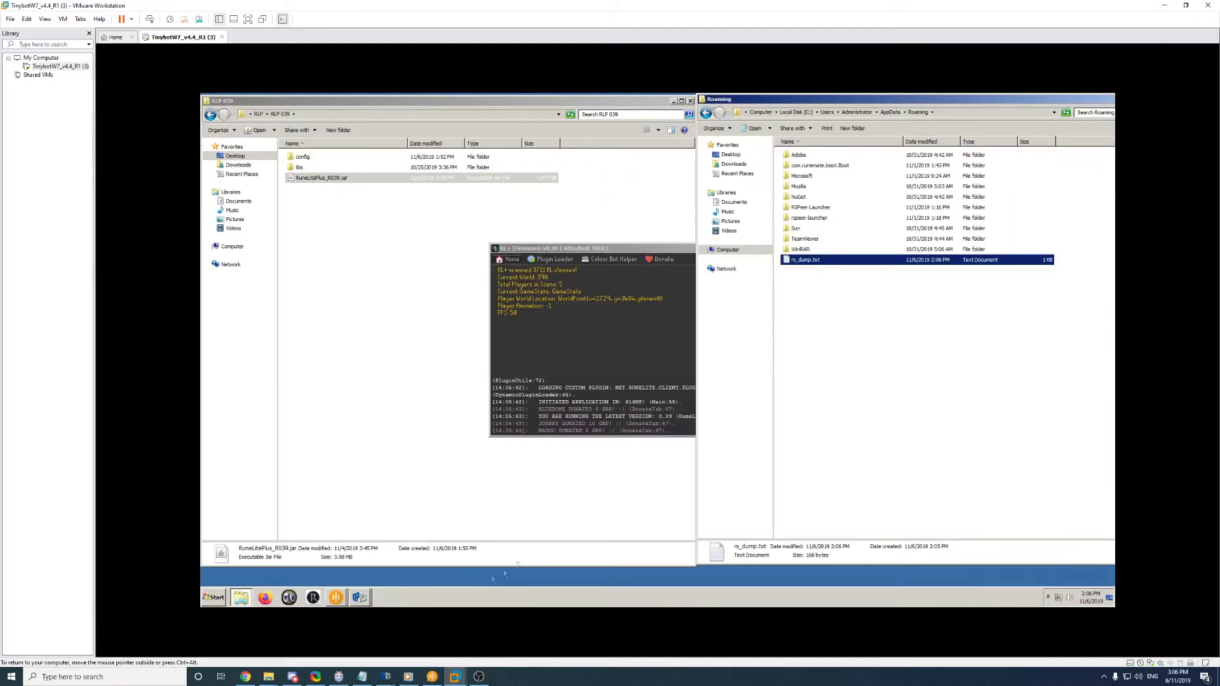
# - Bring up the RL+ window, reopen rs_dump.txt from the Roaming folder to examine its whole line, and close the file
pyautogui.click(362, 596)
pyautogui.click(378, 580)
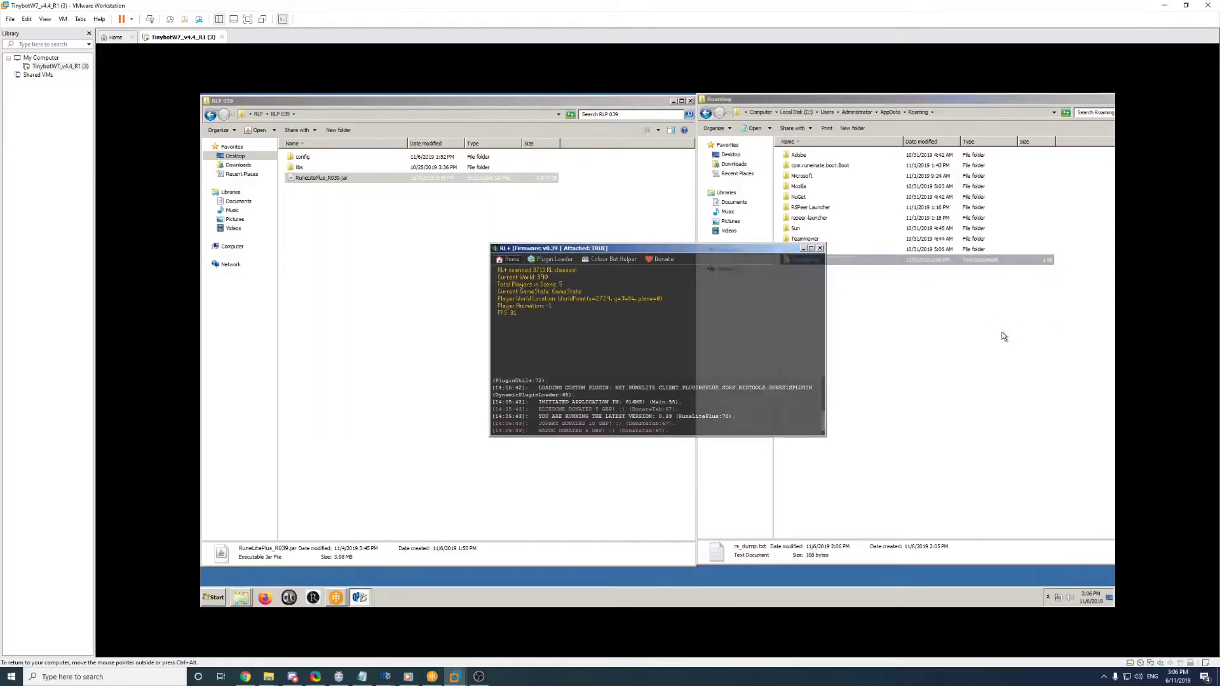
pyautogui.click(854, 262)
pyautogui.doubleClick(853, 262)
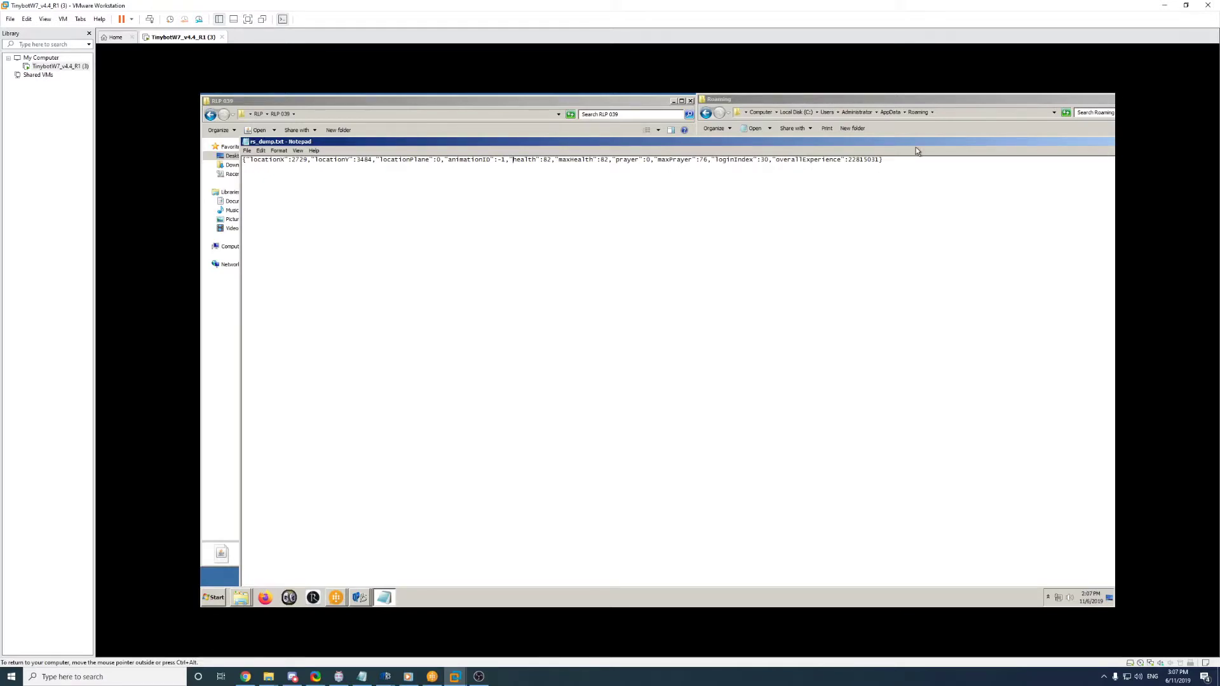
pyautogui.moveTo(1069, 147); pyautogui.dragTo(863, 145)
pyautogui.click(942, 142)
pyautogui.click(443, 261)
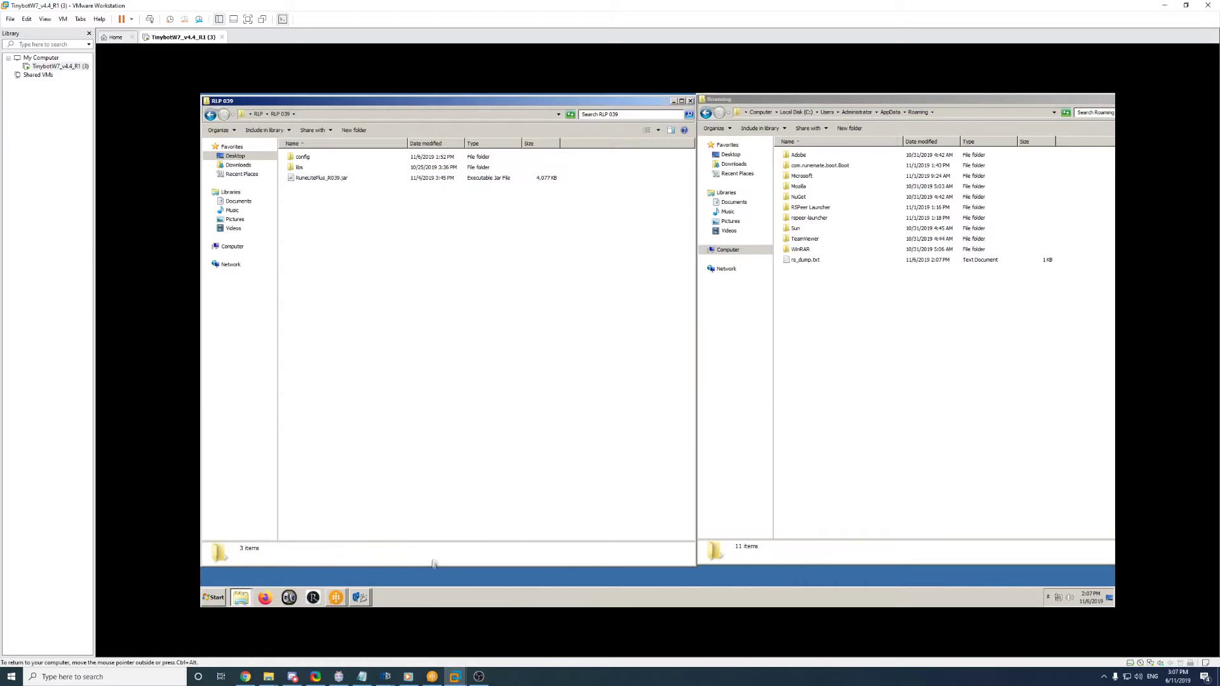
# - Switch to the Data process in Process Designer and search the actions for "get spe" to locate Get Special Folder
pyautogui.click(355, 598)
pyautogui.click(343, 577)
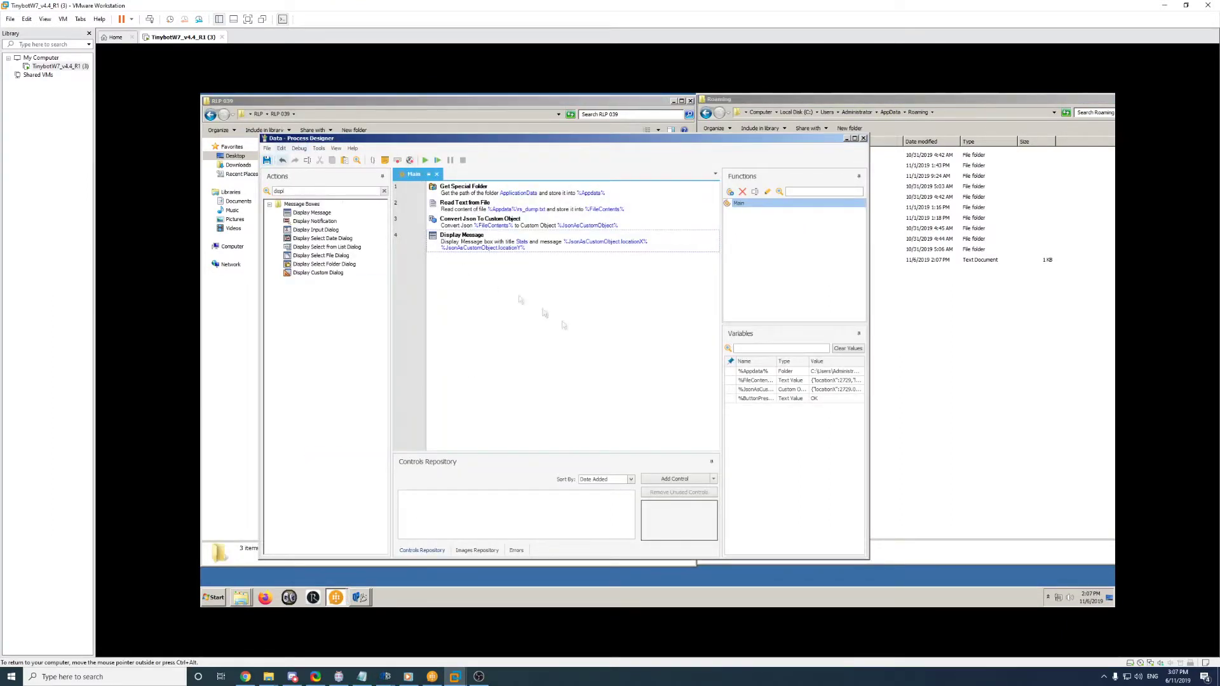
pyautogui.click(477, 193)
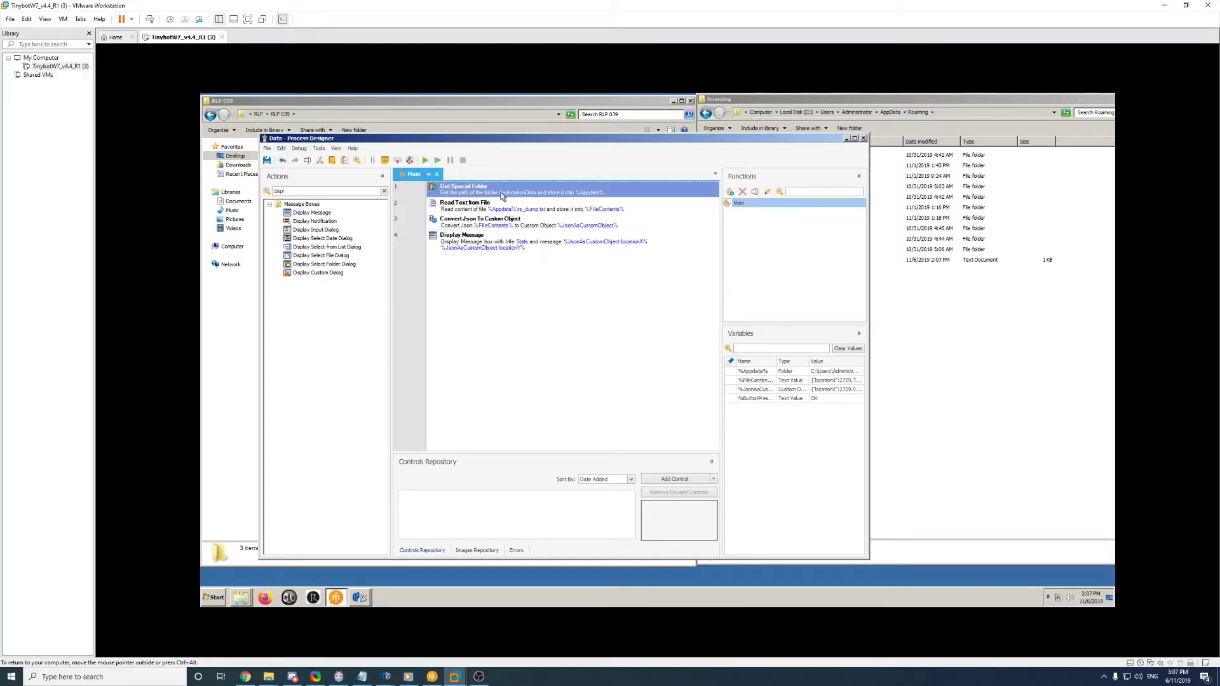
pyautogui.click(299, 191)
pyautogui.write('get spe')
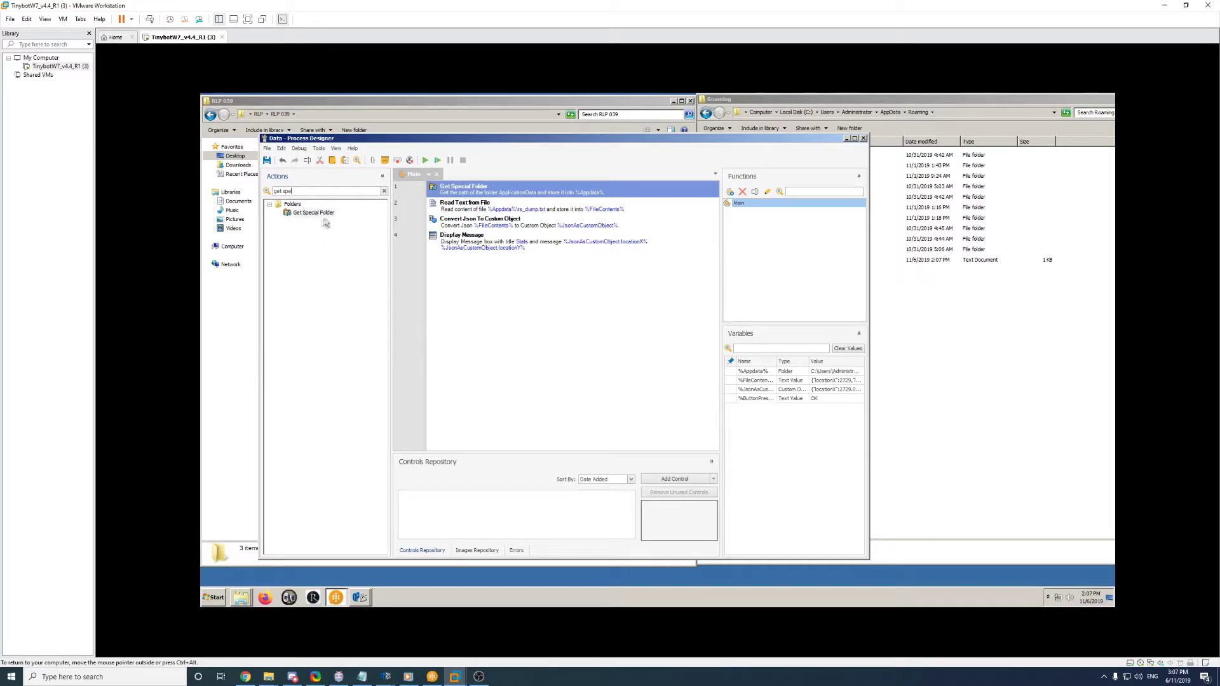
# - Set the special folder name of the Get Special Folder action to ApplicationData and accept its properties
pyautogui.doubleClick(479, 195)
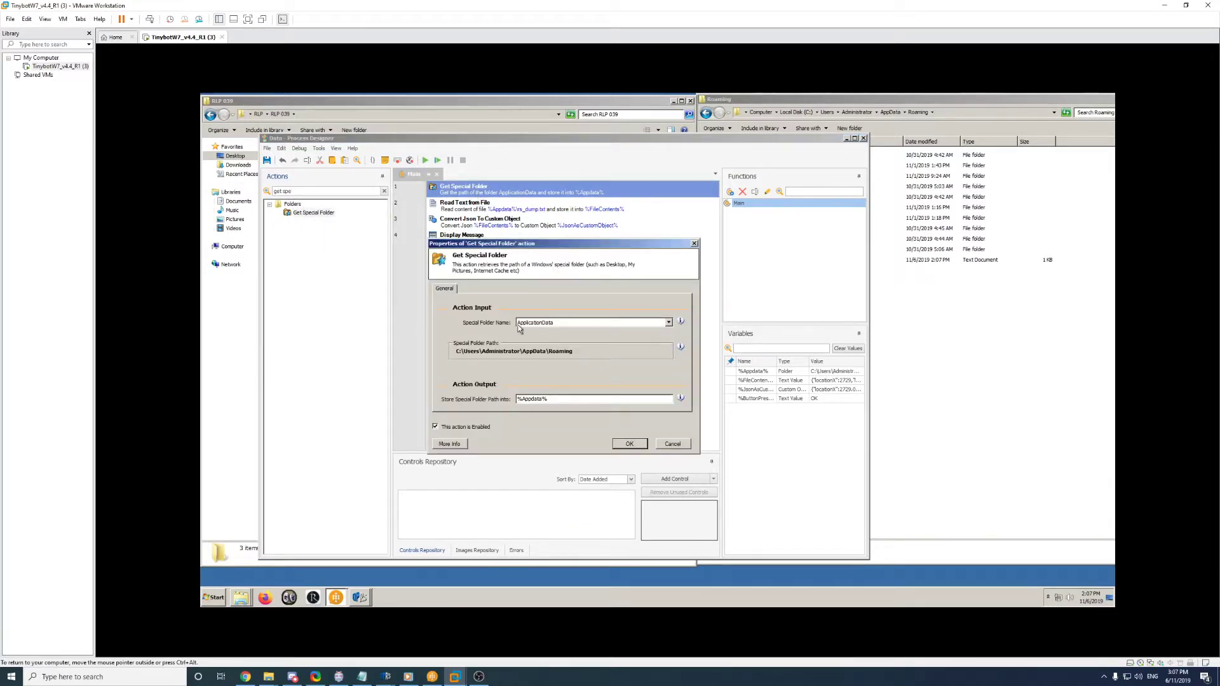
pyautogui.click(543, 326)
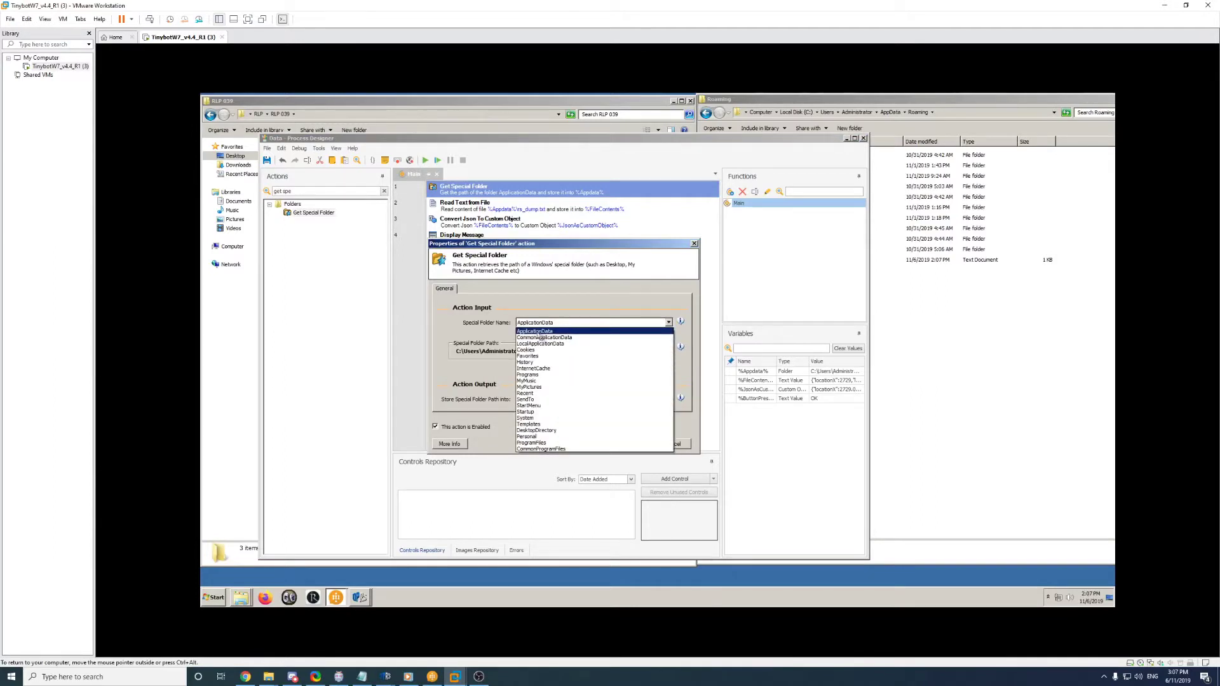
pyautogui.click(537, 332)
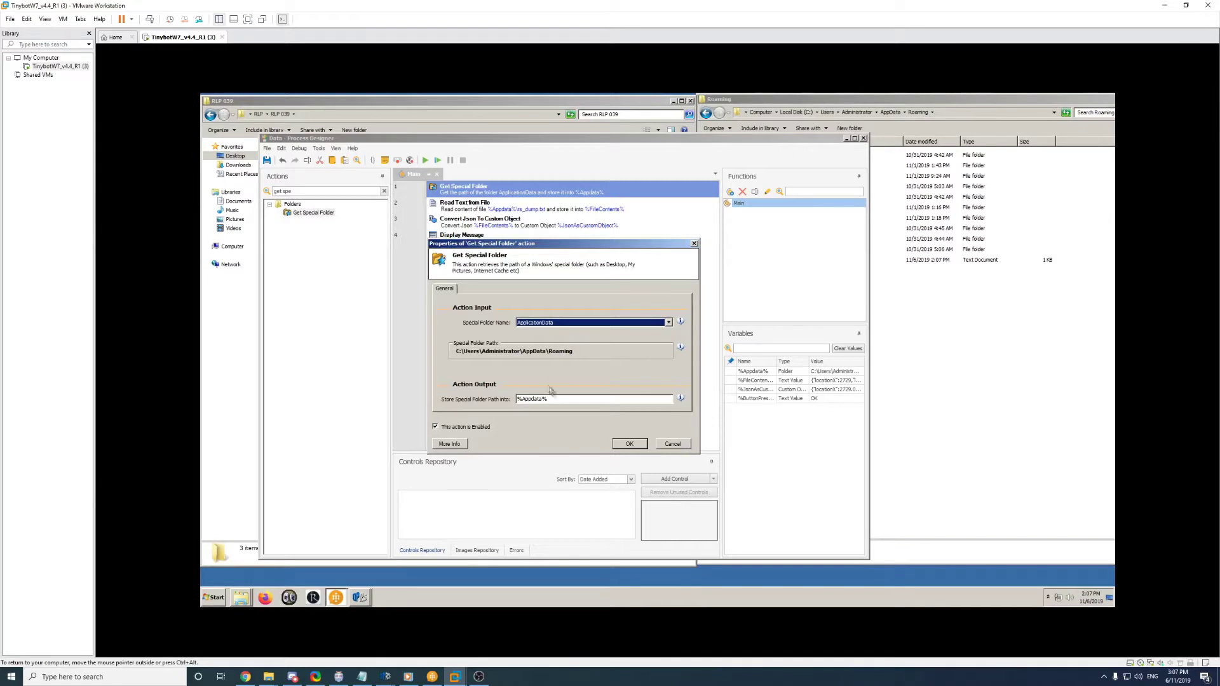
pyautogui.click(636, 446)
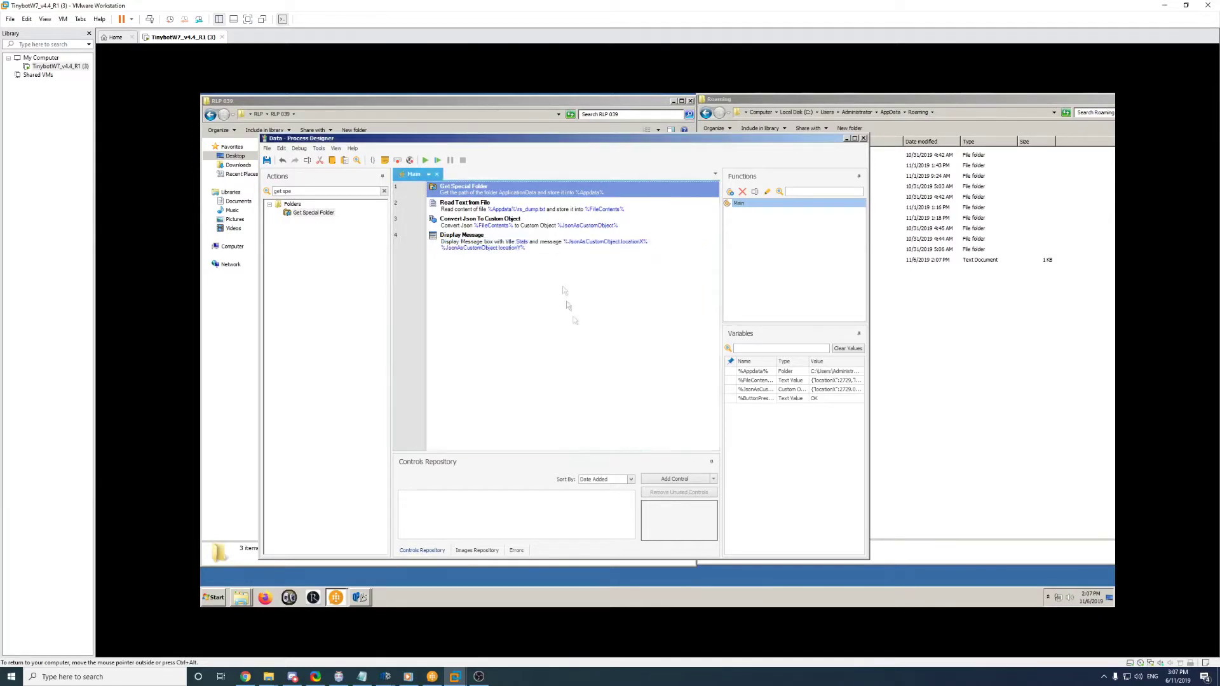
# - Review the file path and output variable of the Read Text from File action, choose Default encoding and accept its properties
pyautogui.doubleClick(535, 214)
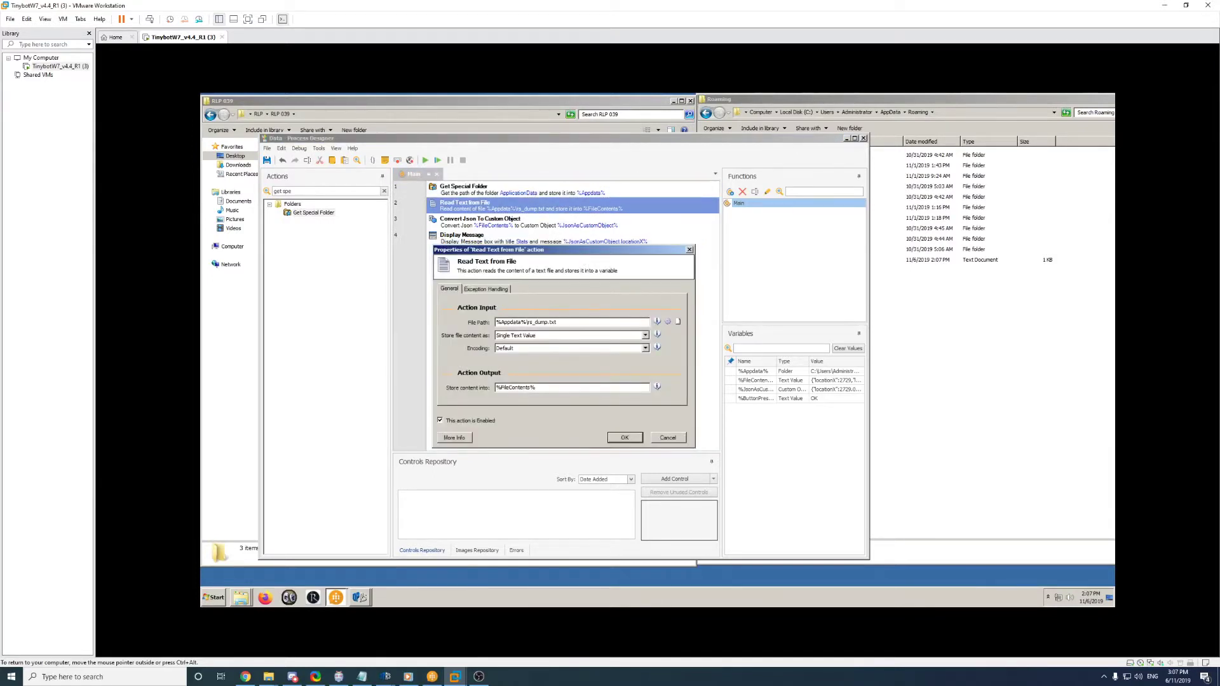
pyautogui.click(939, 333)
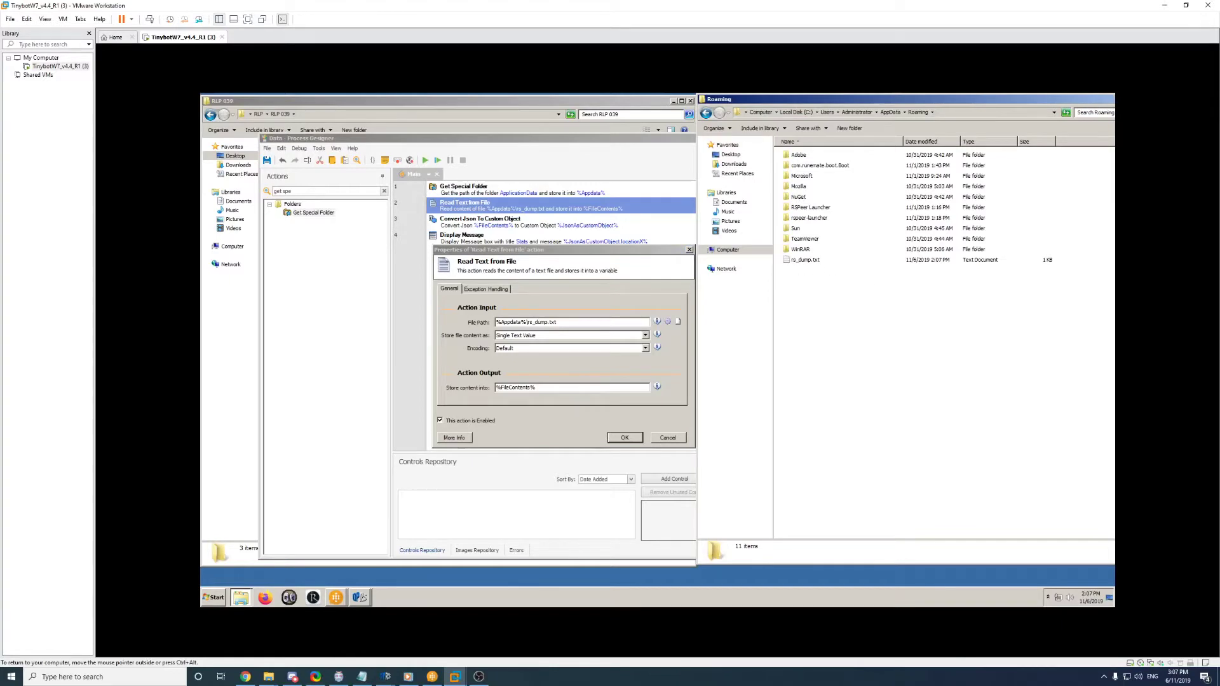
pyautogui.moveTo(496, 322); pyautogui.dragTo(521, 322)
pyautogui.click(537, 321)
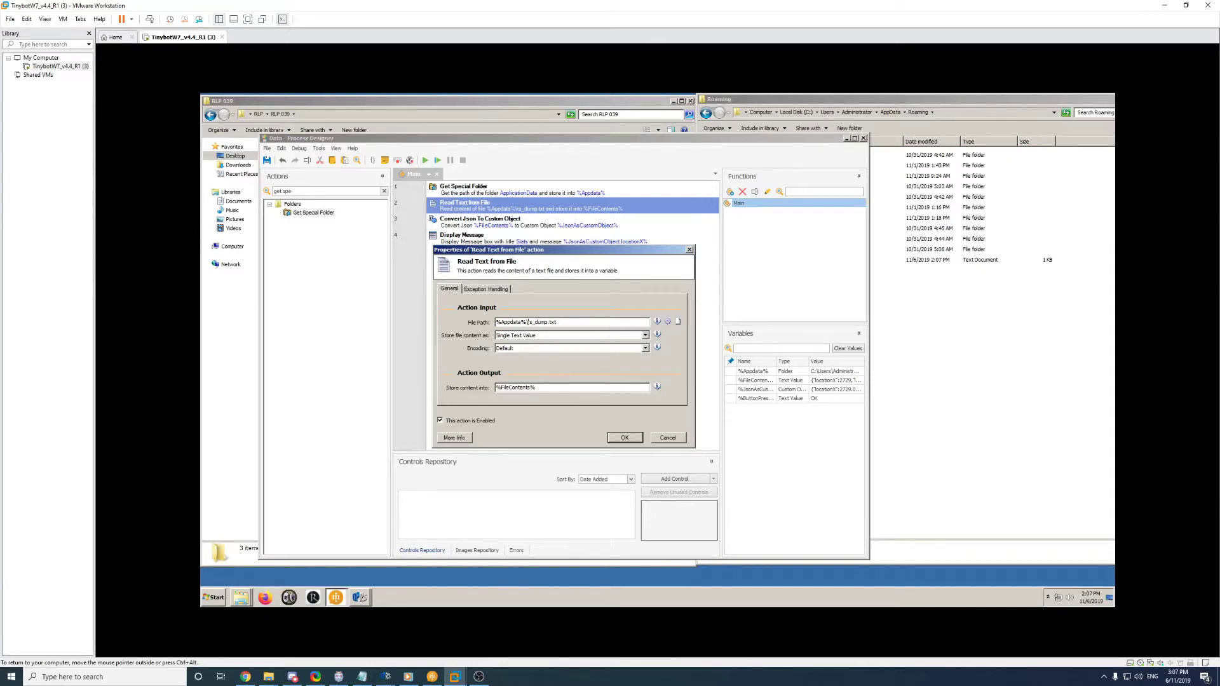
pyautogui.click(542, 348)
pyautogui.click(516, 363)
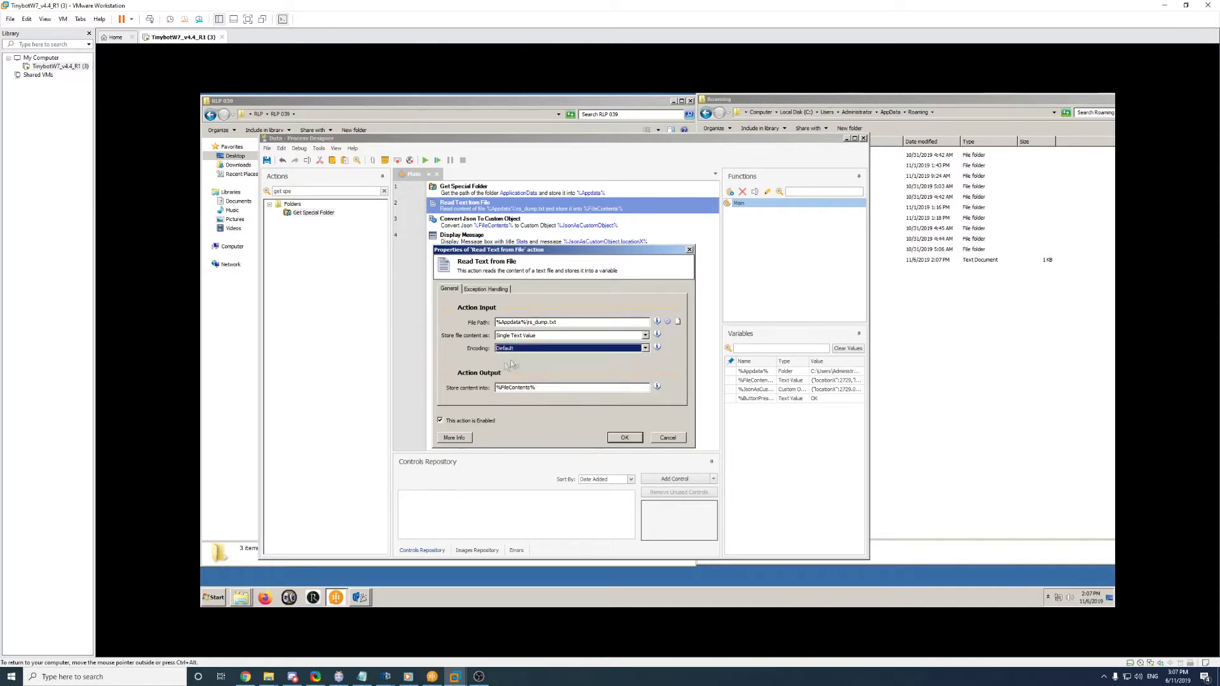
pyautogui.moveTo(535, 387); pyautogui.dragTo(526, 387)
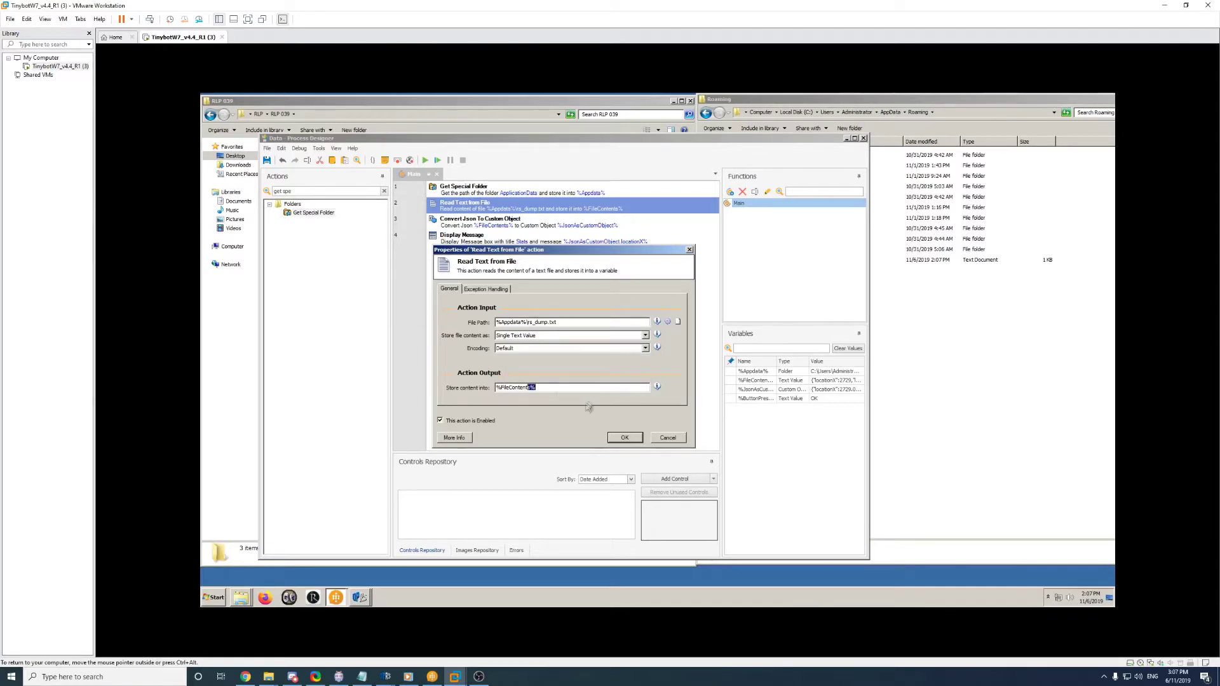
pyautogui.click(628, 437)
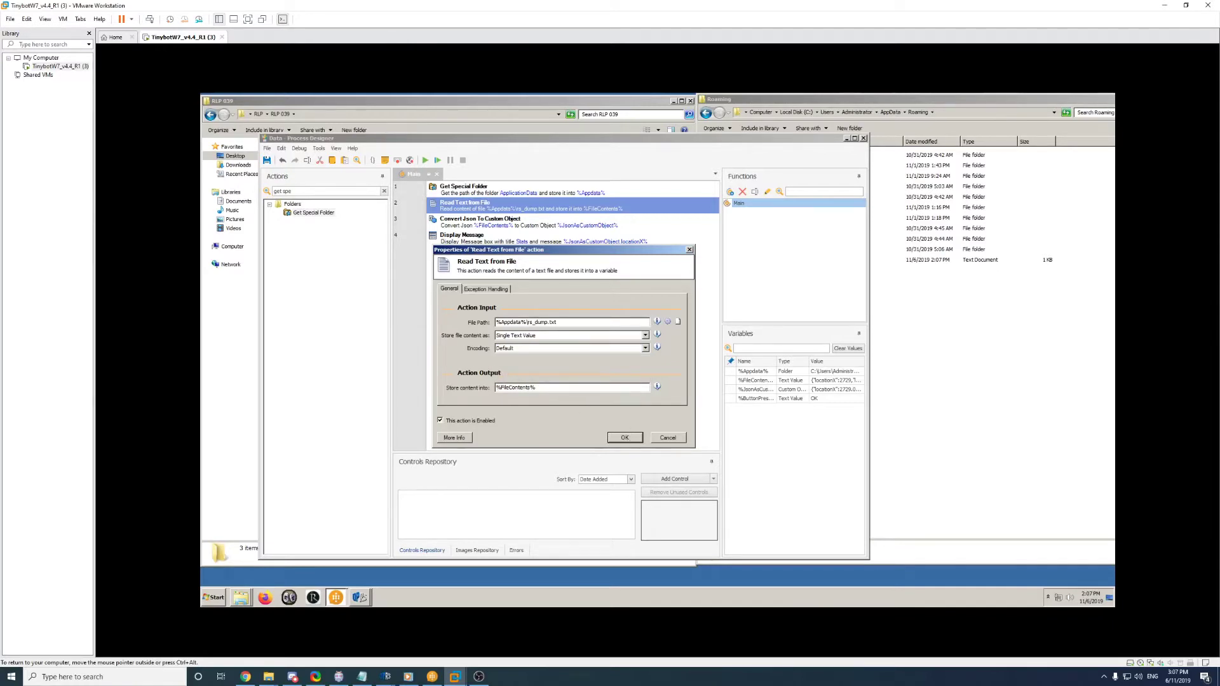
pyautogui.click(624, 438)
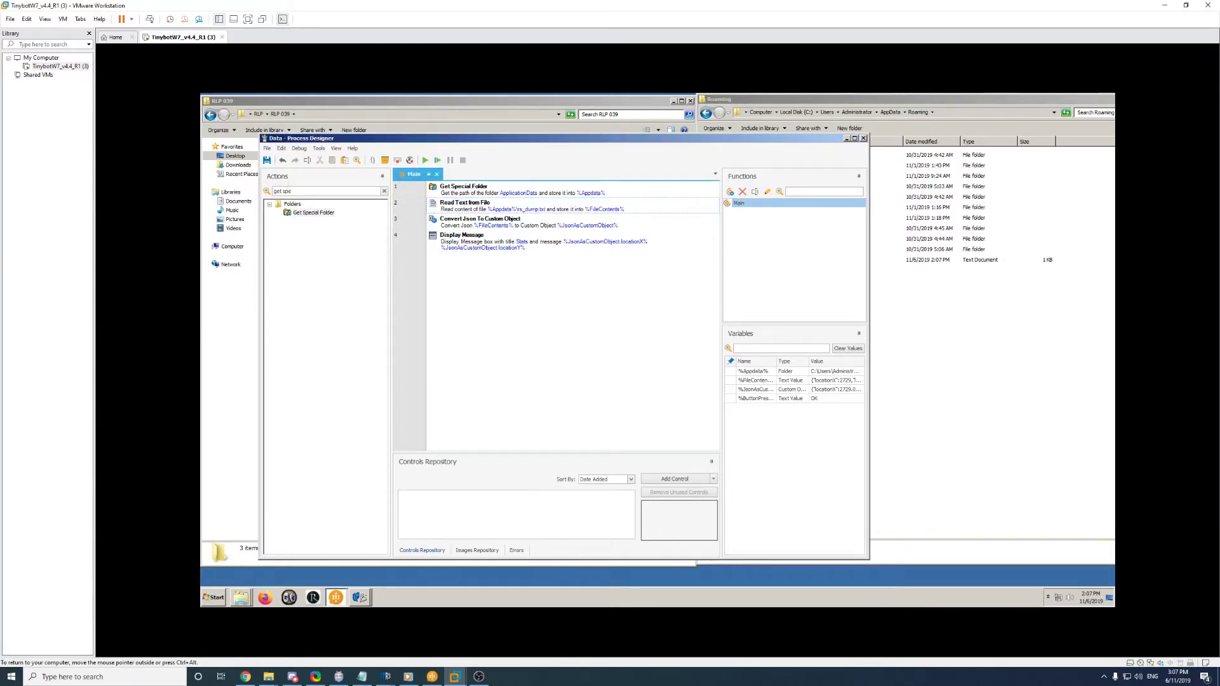
# - Search the available actions for "json" to locate Convert Json To Custom Object
pyautogui.click(279, 191)
pyautogui.write('n')
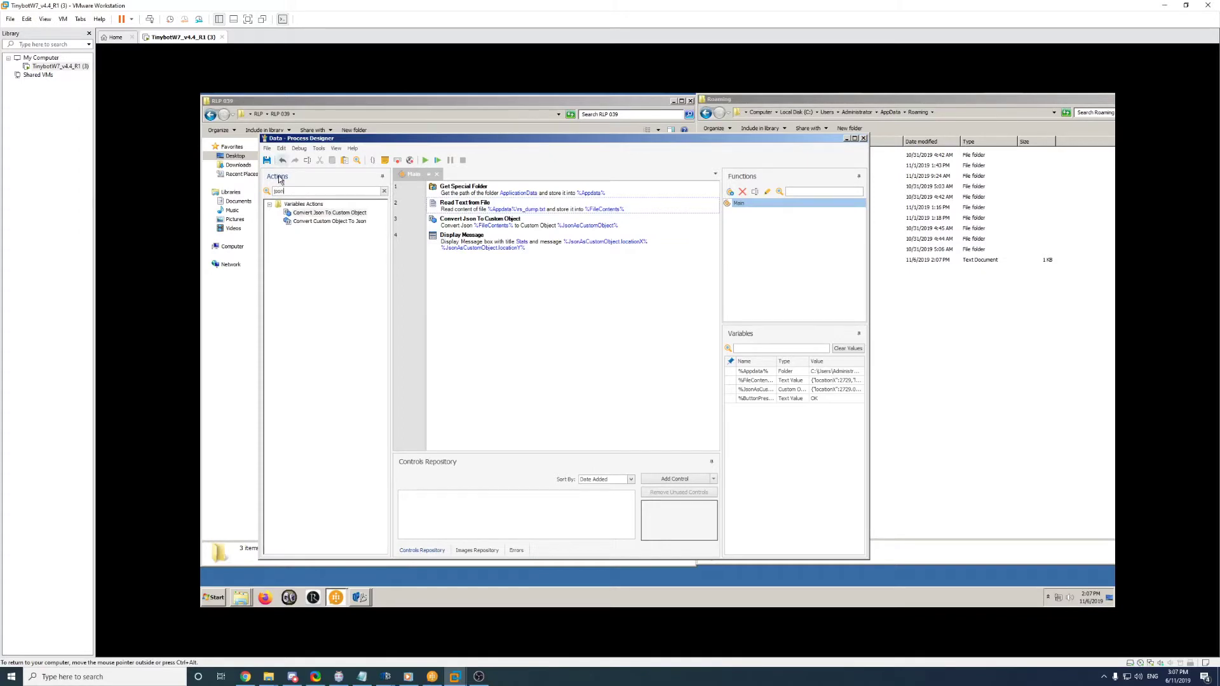
pyautogui.moveTo(343, 212)
pyautogui.mouseDown()
pyautogui.moveTo(535, 236)
pyautogui.moveTo(354, 216)
pyautogui.mouseUp()
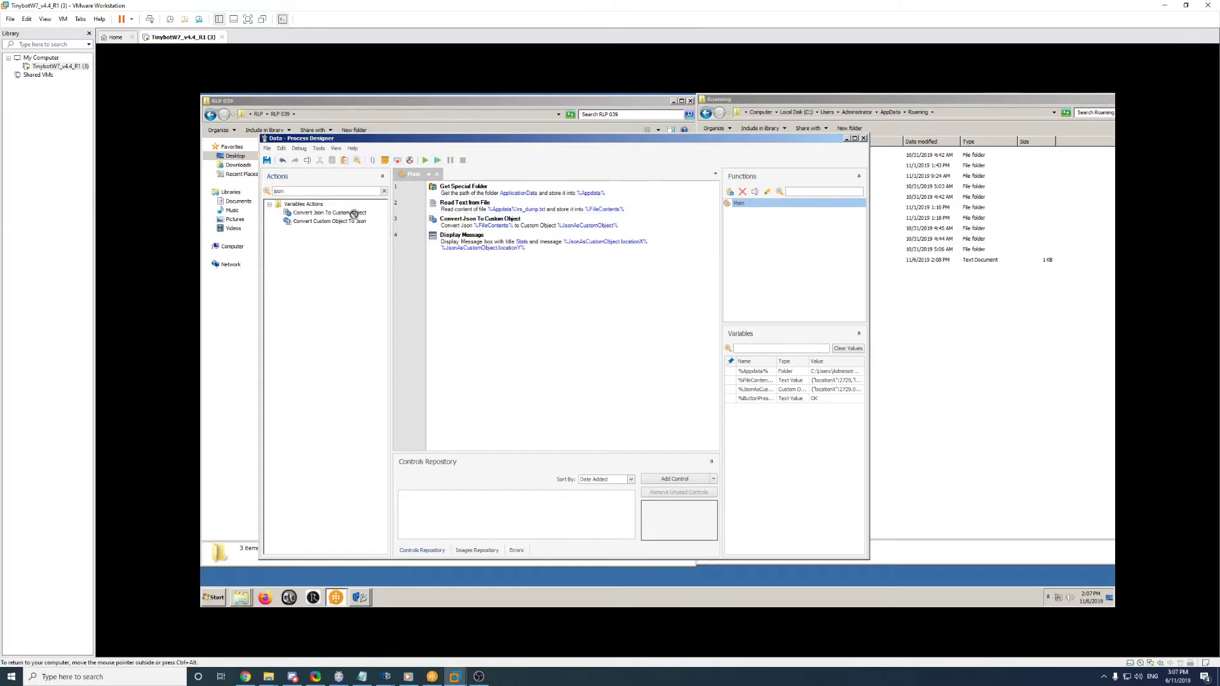
# - Examine the JSON input and custom object output of the process's Convert Json To Custom Object action, and close its properties
pyautogui.click(490, 227)
pyautogui.doubleClick(491, 228)
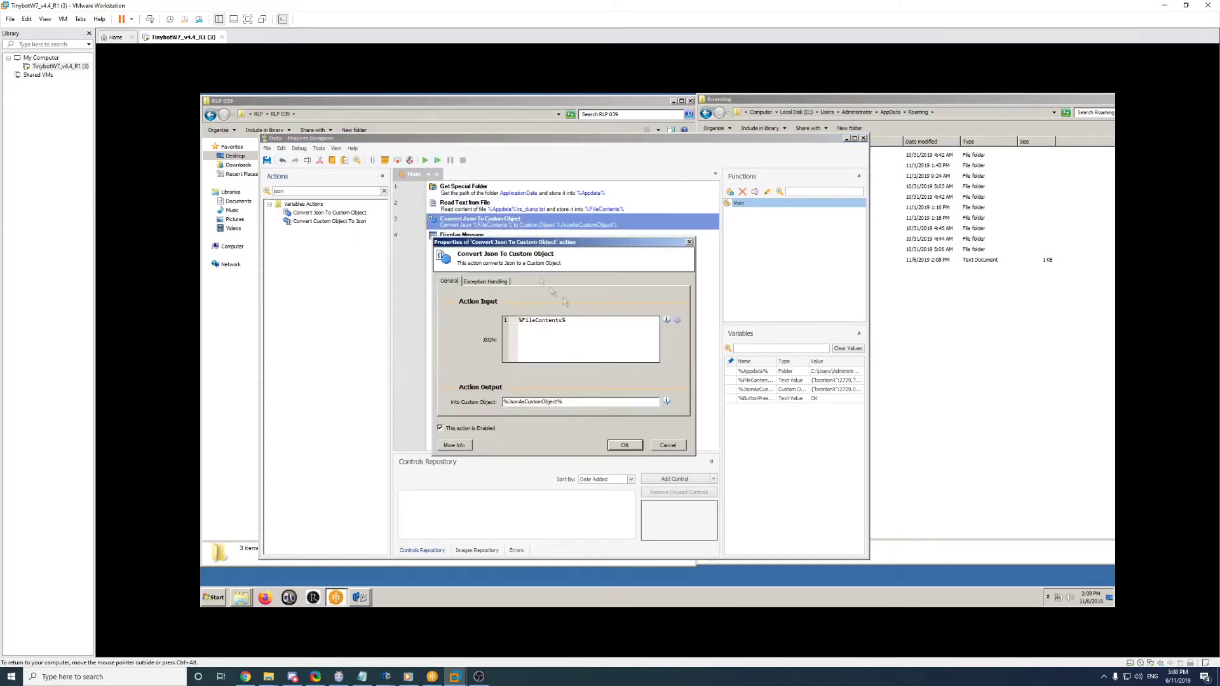
pyautogui.moveTo(569, 320); pyautogui.dragTo(514, 319)
pyautogui.click(582, 325)
pyautogui.click(576, 322)
pyautogui.moveTo(563, 402); pyautogui.dragTo(512, 402)
pyautogui.click(601, 402)
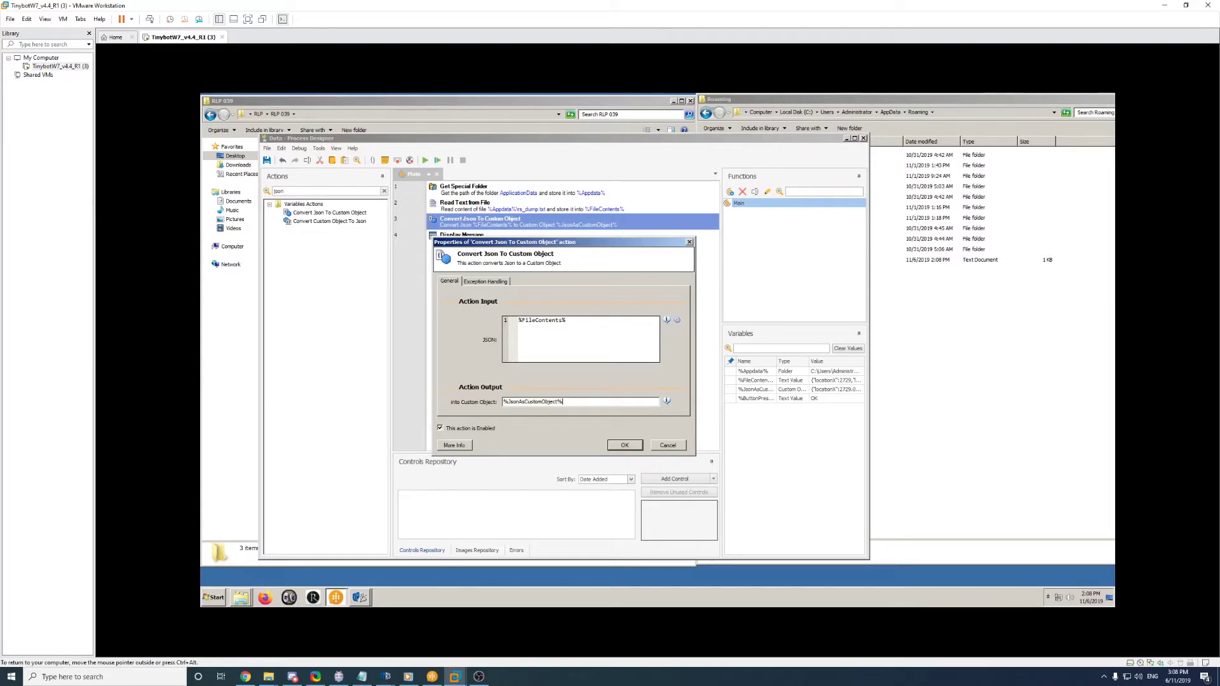
pyautogui.click(637, 445)
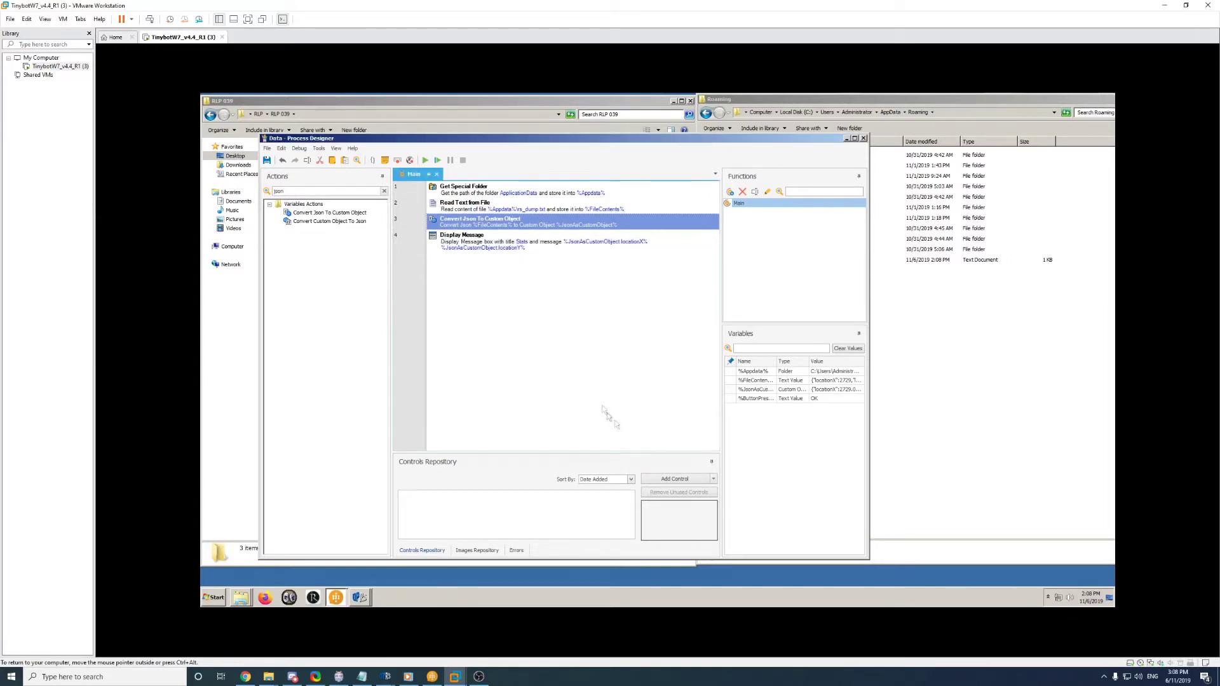
# - Disable the Display Message action and run the remaining actions of the process
pyautogui.click(594, 373)
pyautogui.click(437, 162)
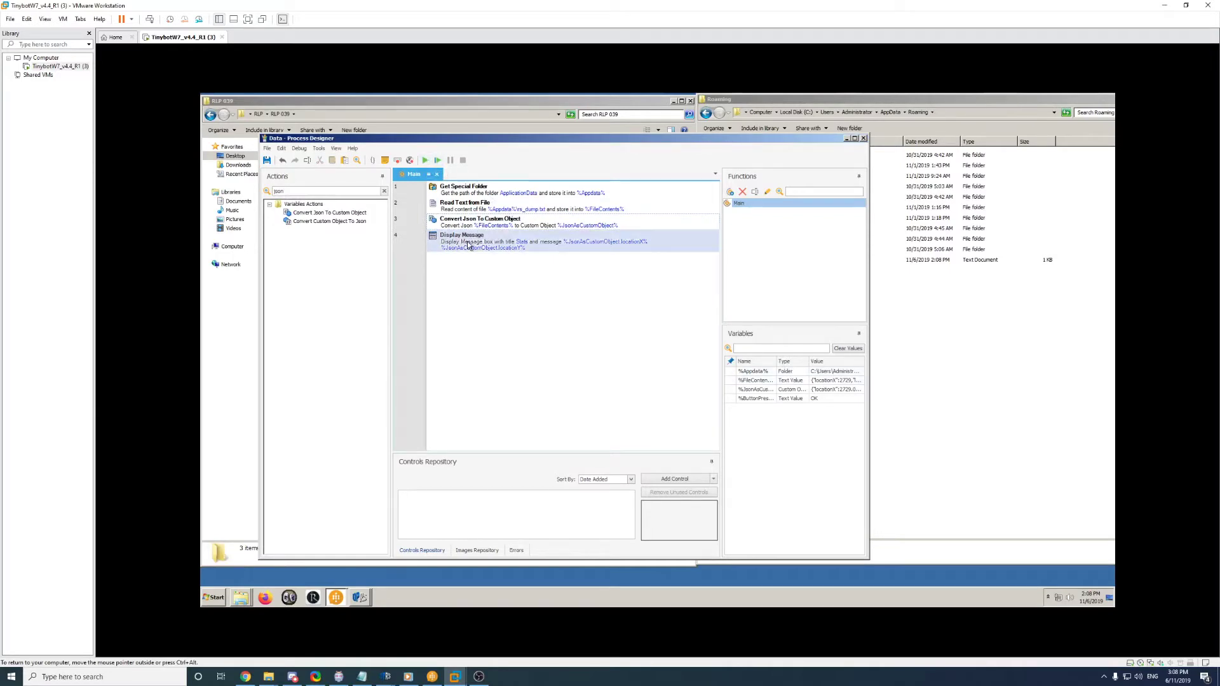
pyautogui.click(436, 161)
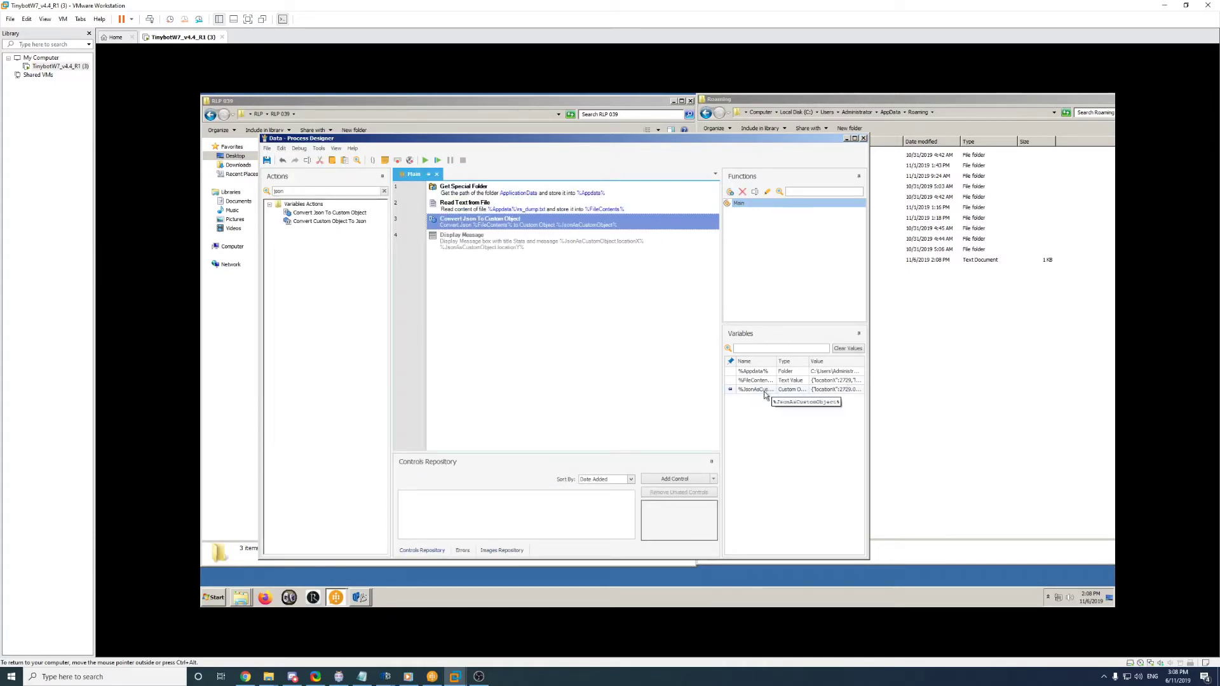
# - Inspect the %JsonAsCustomObject% variable, including its locationX, animationID and overallExperience entries, and close the variable windows
pyautogui.doubleClick(834, 389)
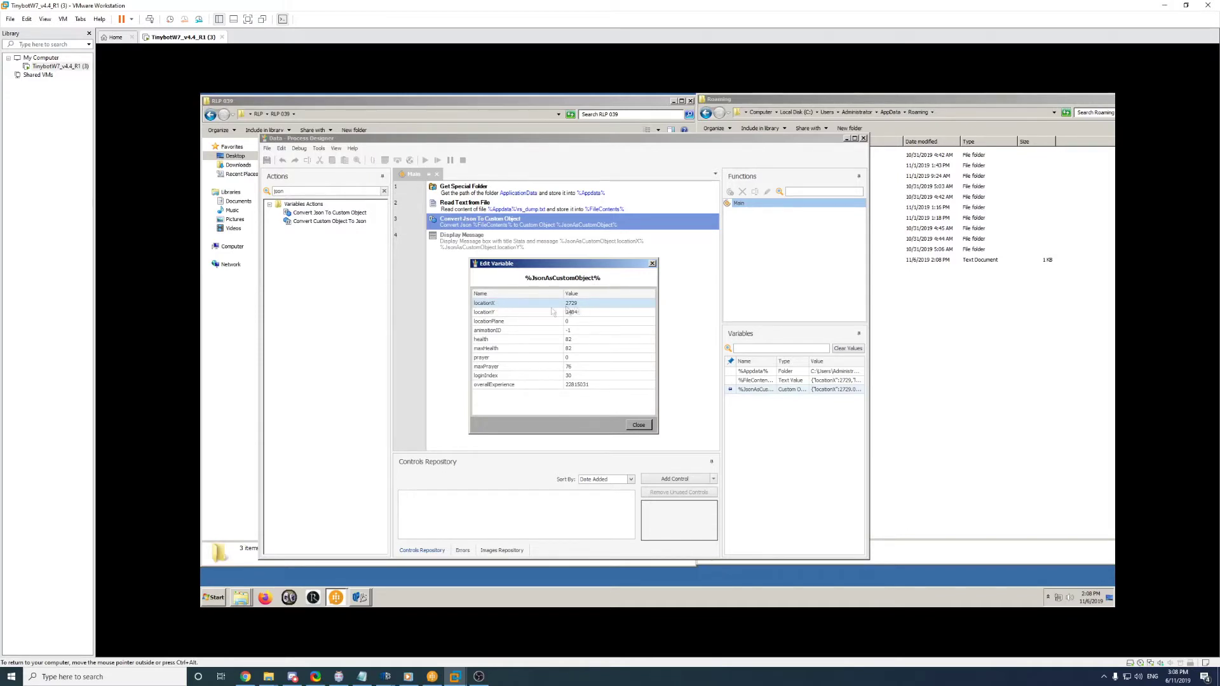
pyautogui.click(494, 331)
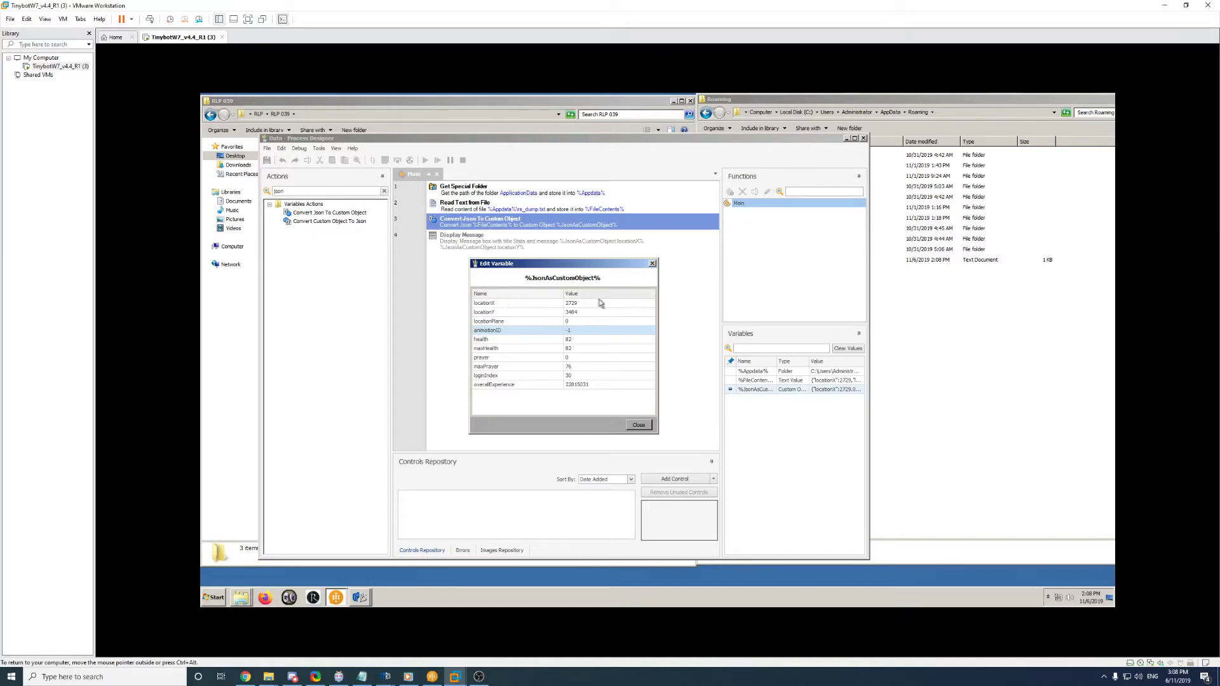
pyautogui.doubleClick(544, 303)
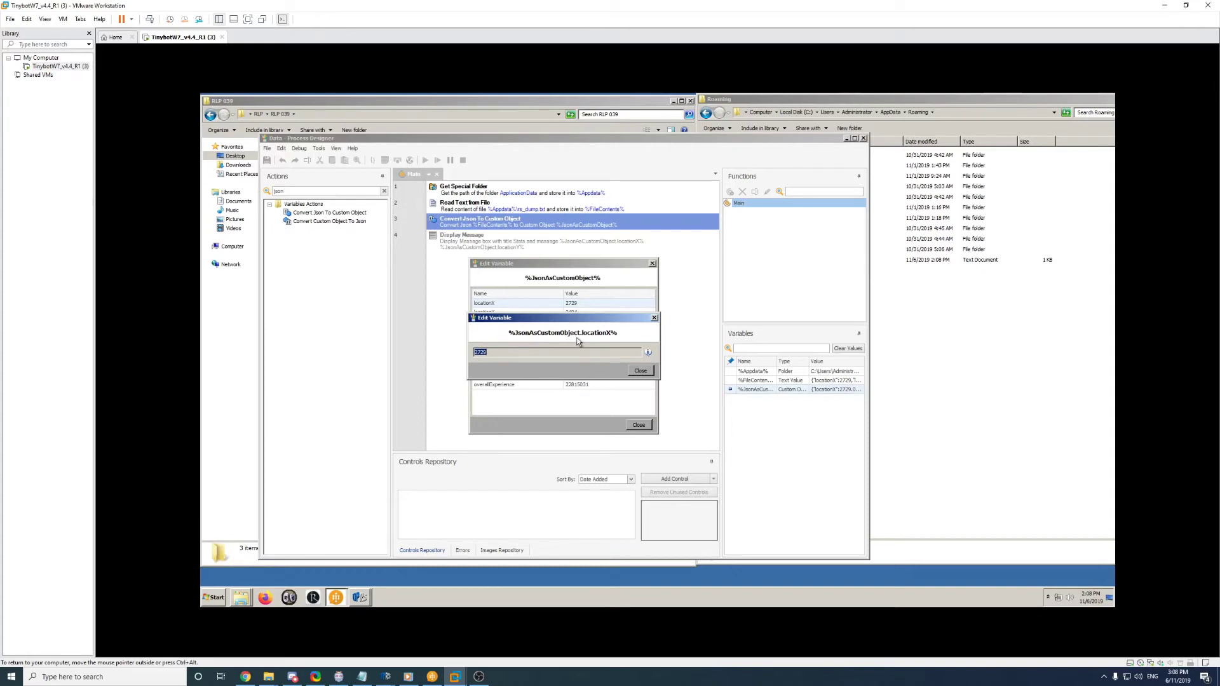
pyautogui.click(654, 317)
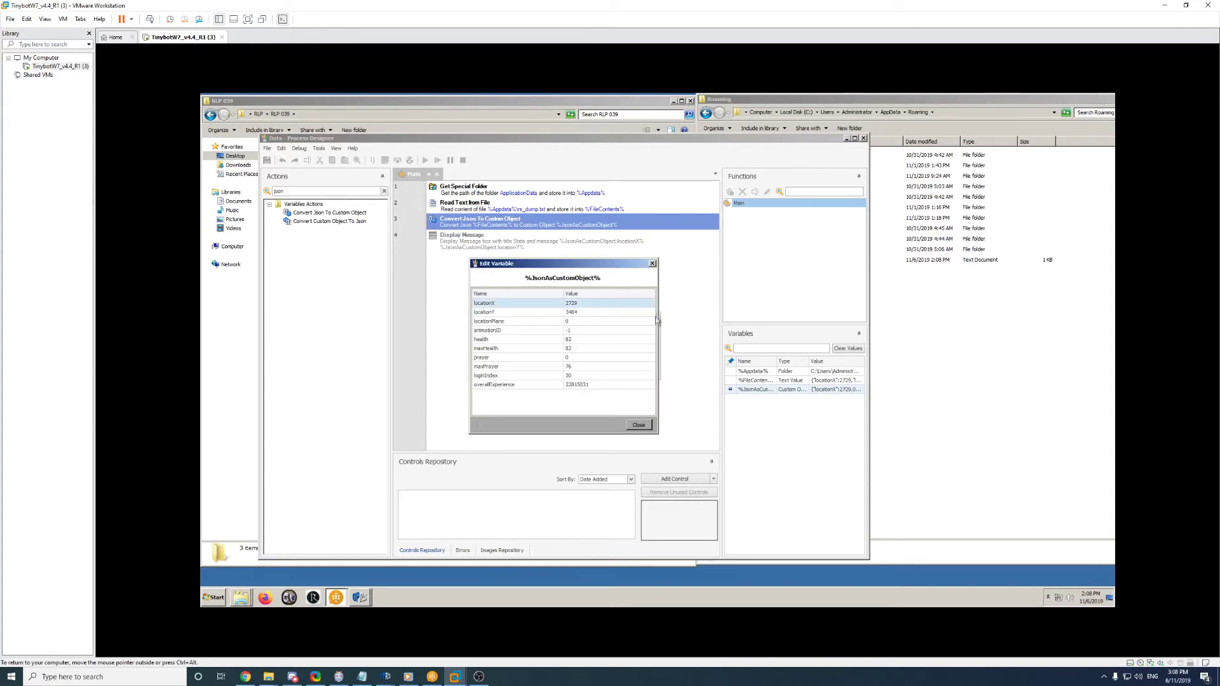
pyautogui.doubleClick(515, 384)
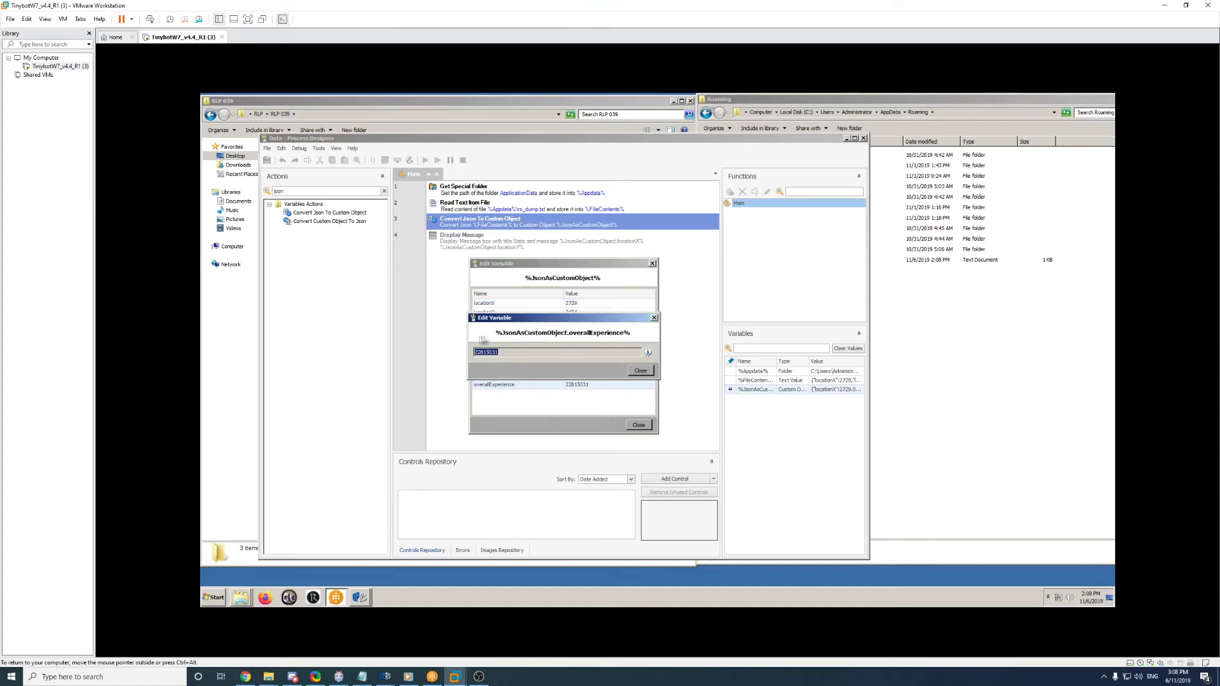
pyautogui.click(654, 317)
pyautogui.click(652, 263)
# - Enable the Display Message action again and review its Stats title and the locationX and locationY message in its properties
pyautogui.rightClick(486, 247)
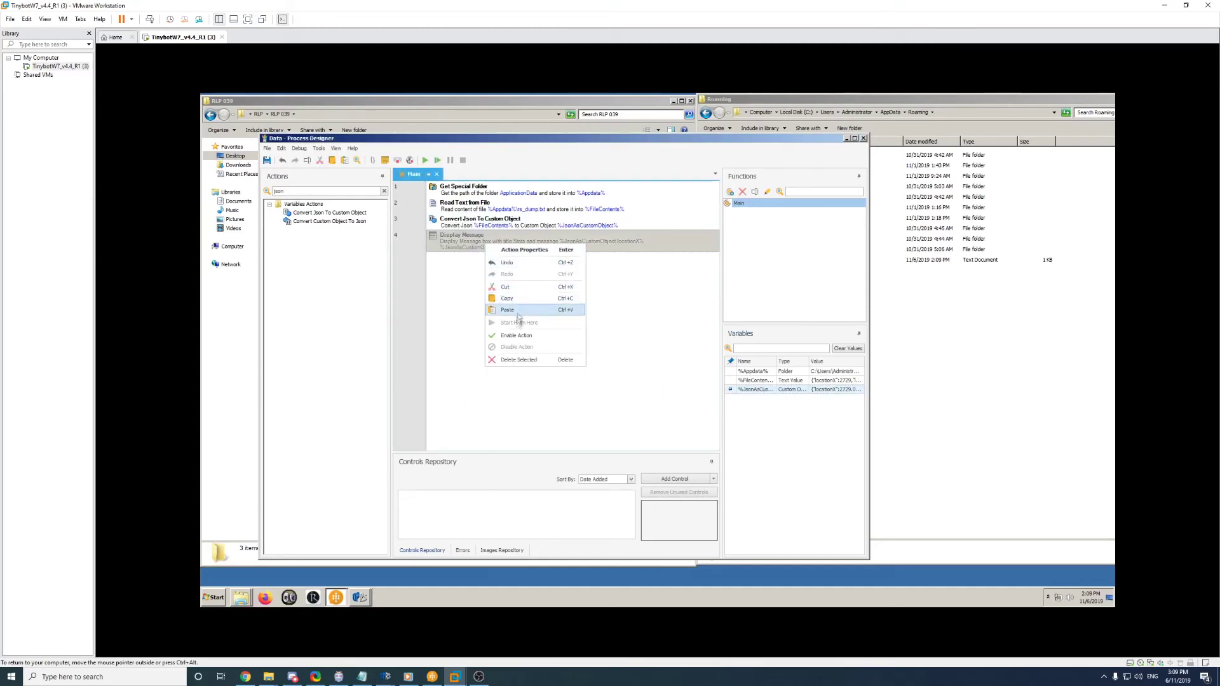
pyautogui.click(518, 342)
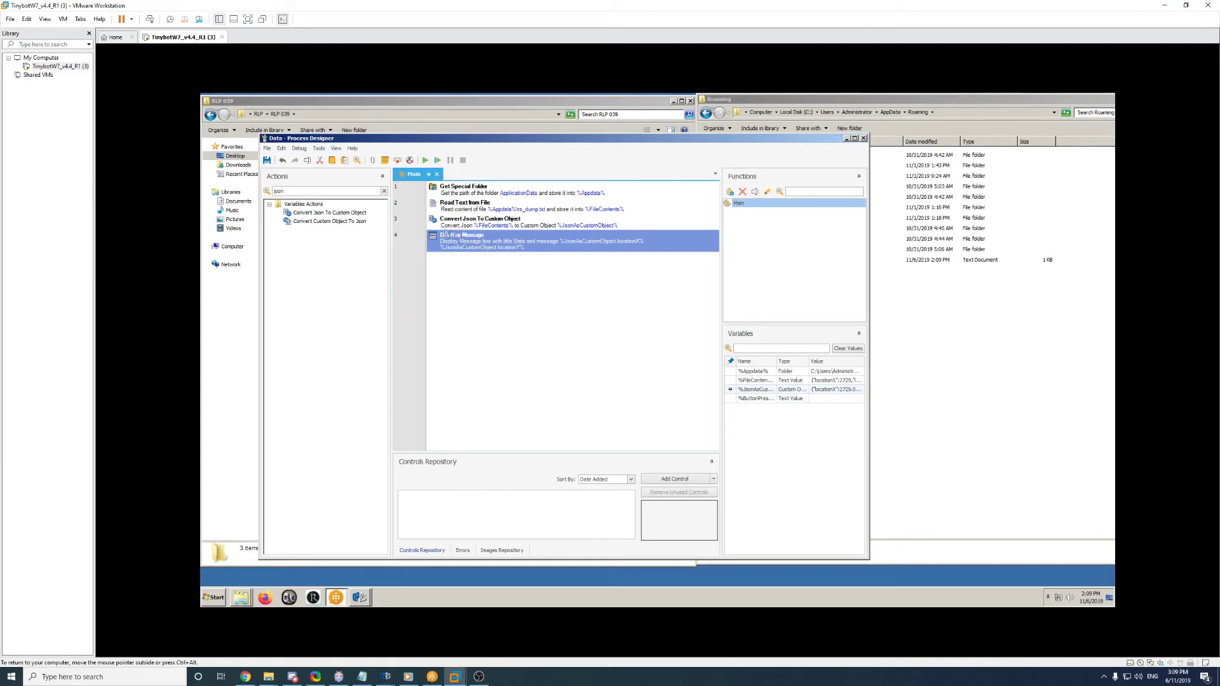
pyautogui.doubleClick(509, 245)
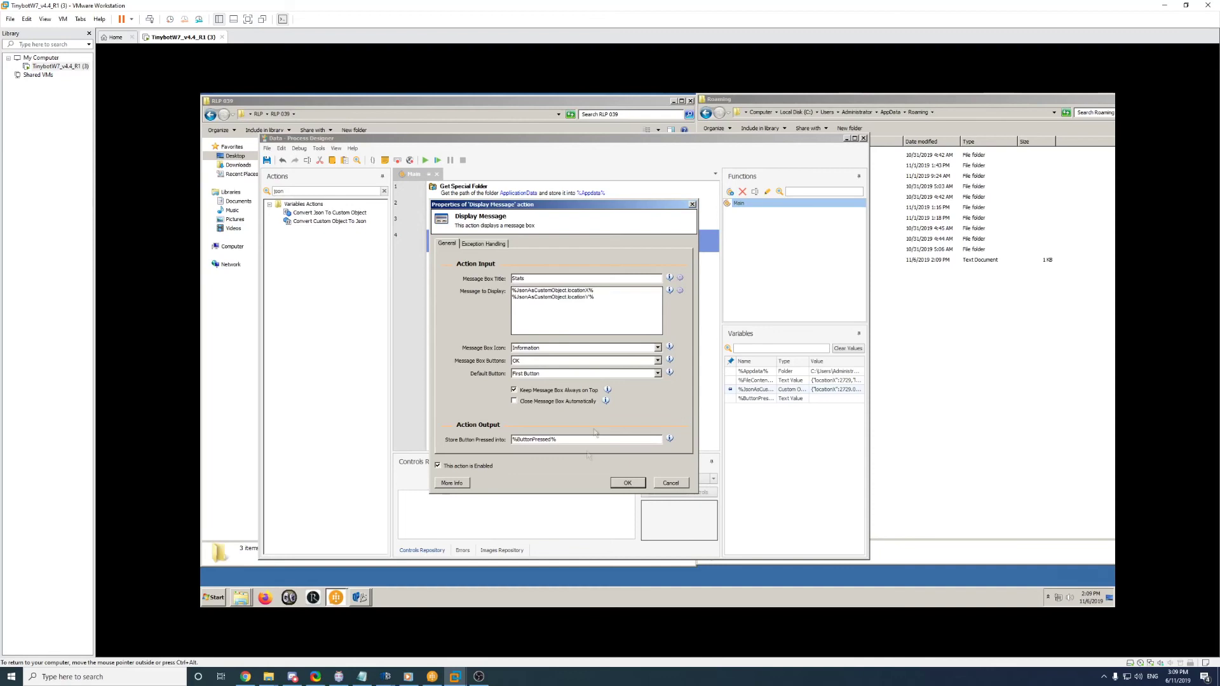
pyautogui.click(631, 483)
# - Show the Roaming folder containing rs_dump.txt, return to the Data process and run it from the start
pyautogui.click(1081, 340)
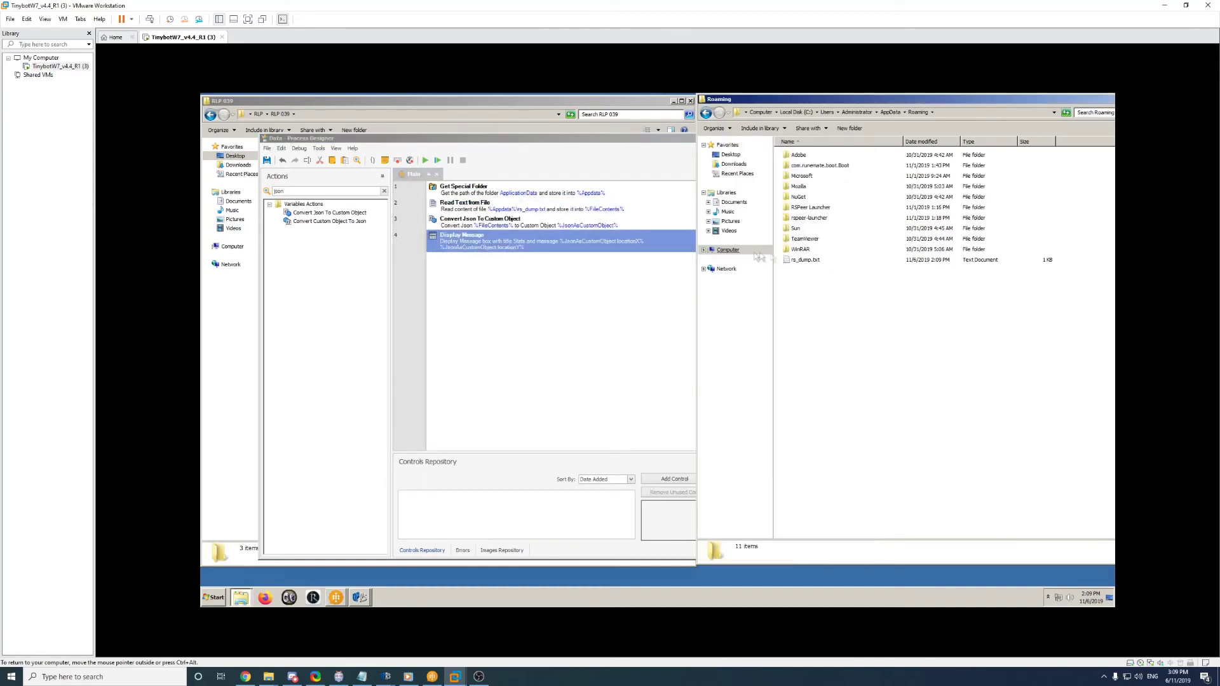
pyautogui.click(544, 324)
pyautogui.click(425, 160)
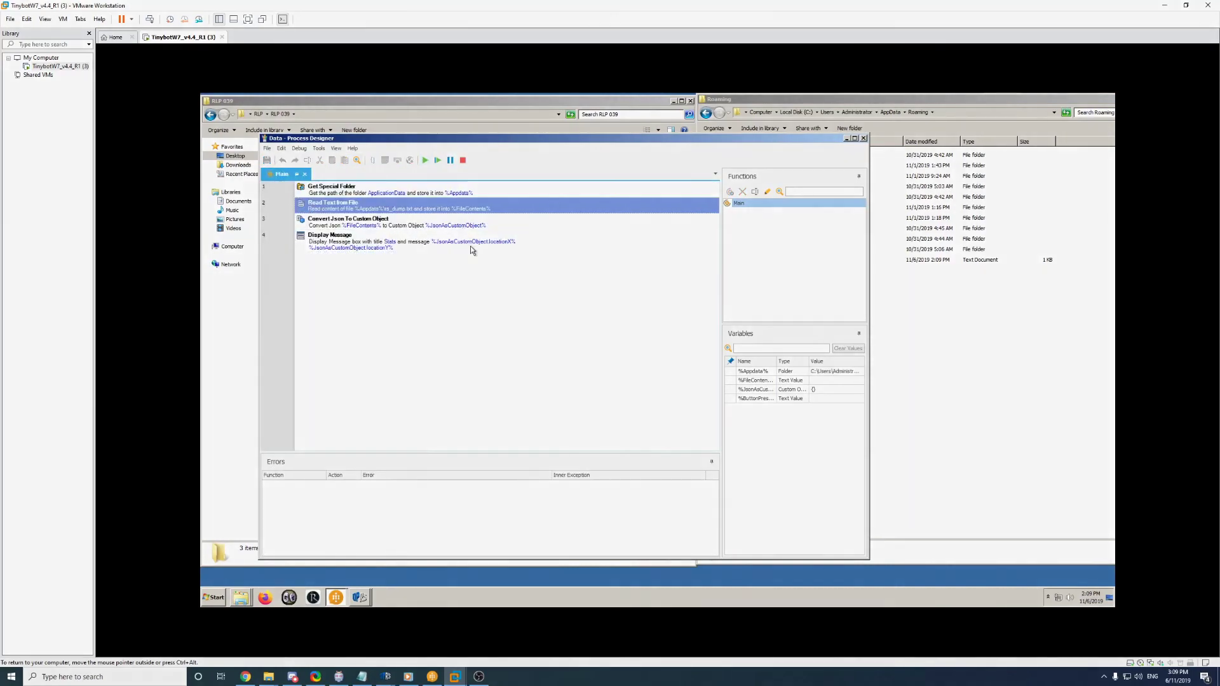